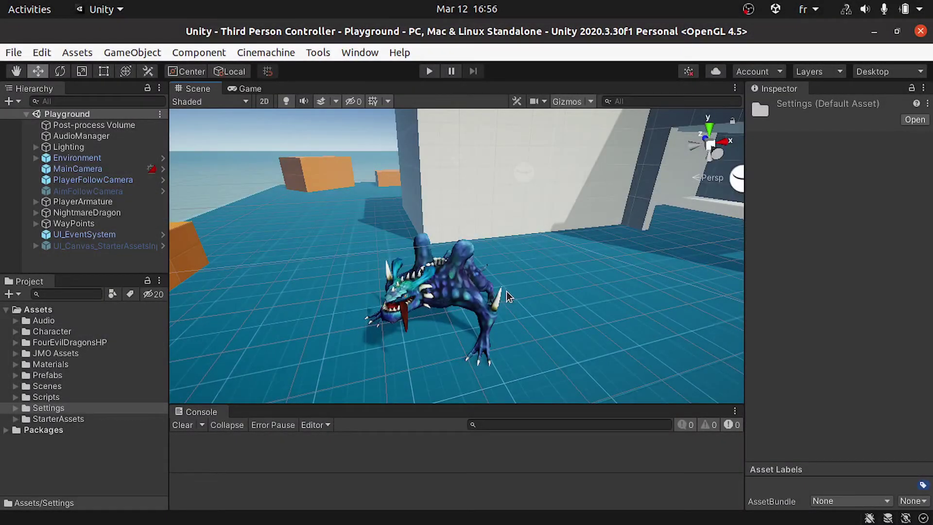
- Move the Scene view in toward the dragon and enlarge the Hierarchy panel
middle_drag(440, 317, 396, 219)
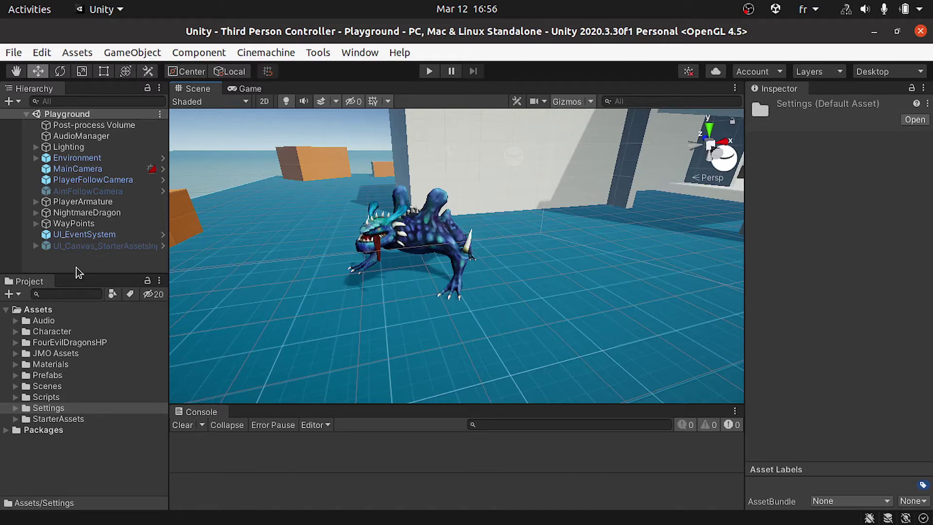
drag(76, 275, 77, 326)
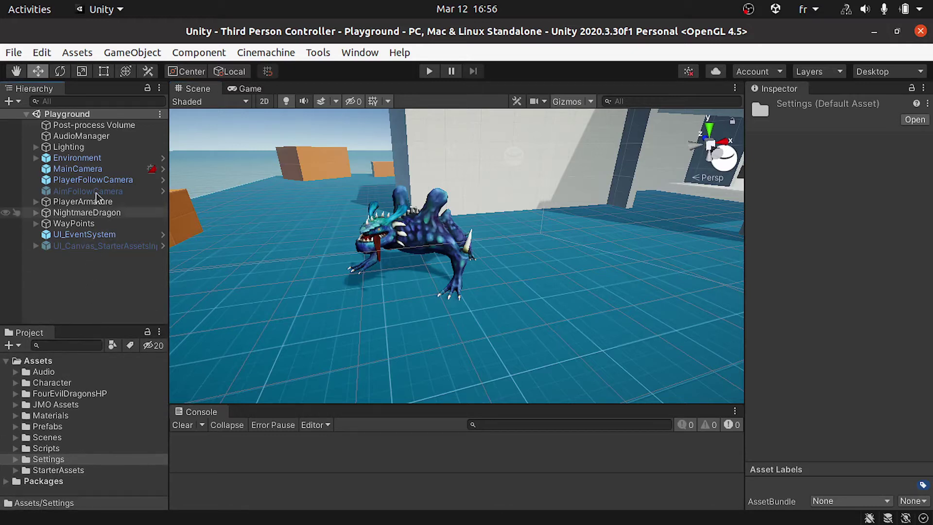
- Create a UI Canvas in the Hierarchy and name it EnemyCanvas
right_click(58, 270)
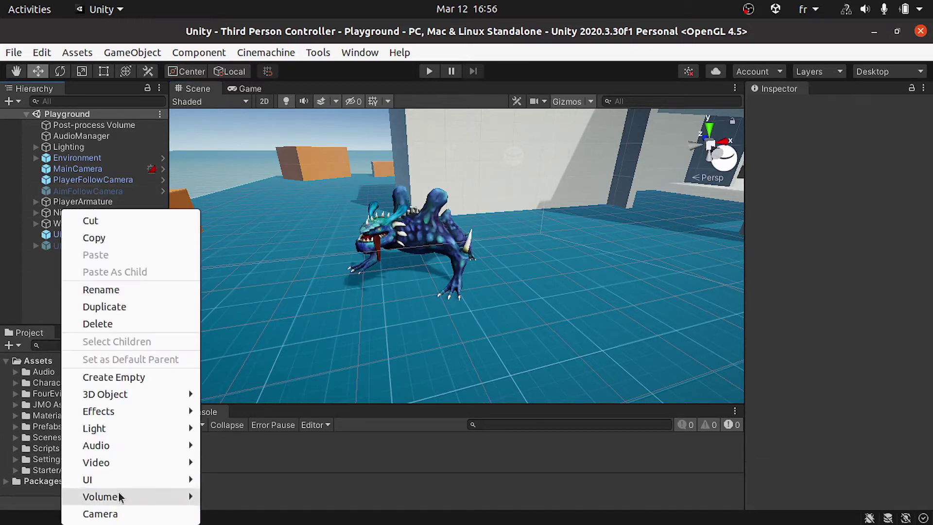
mouse_move(131, 481)
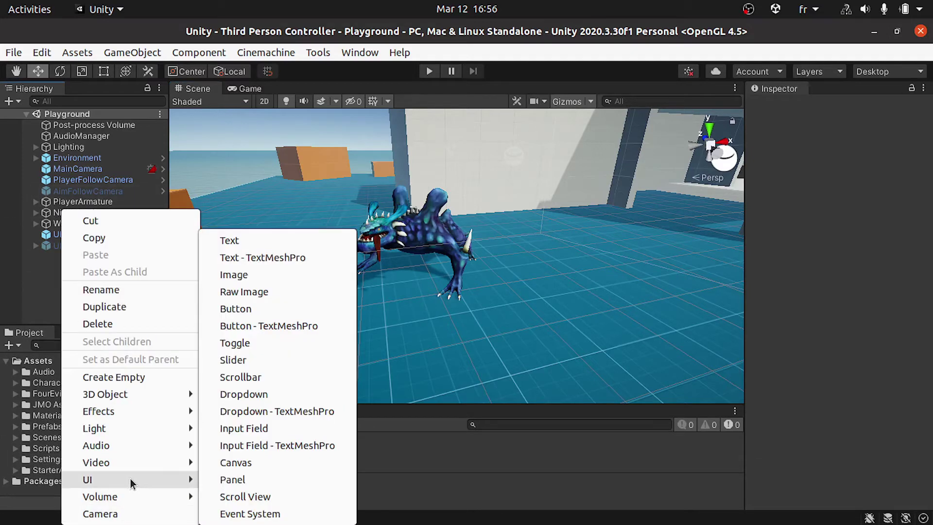
click(245, 462)
key(Home)
text(E)
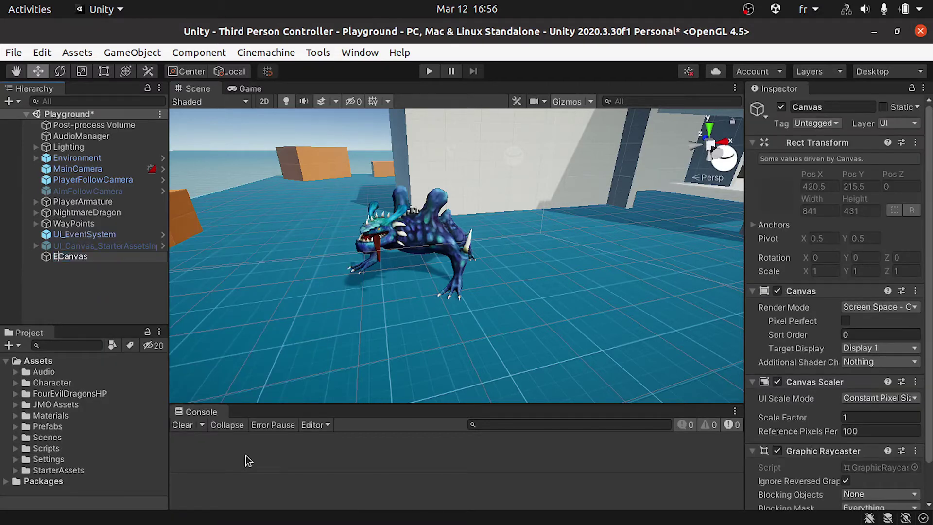
text(nemy)
key(Return)
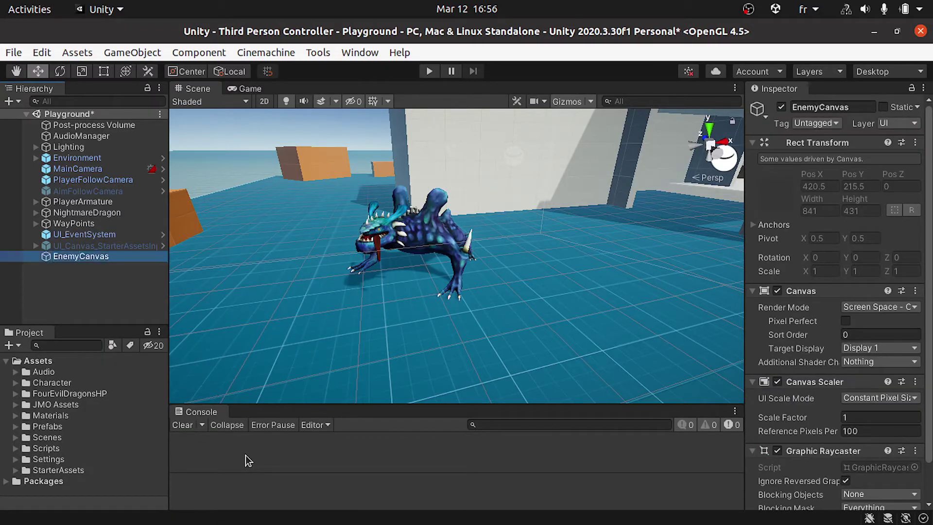
- Add a UI Slider as a child of EnemyCanvas
right_click(89, 262)
mouse_move(185, 479)
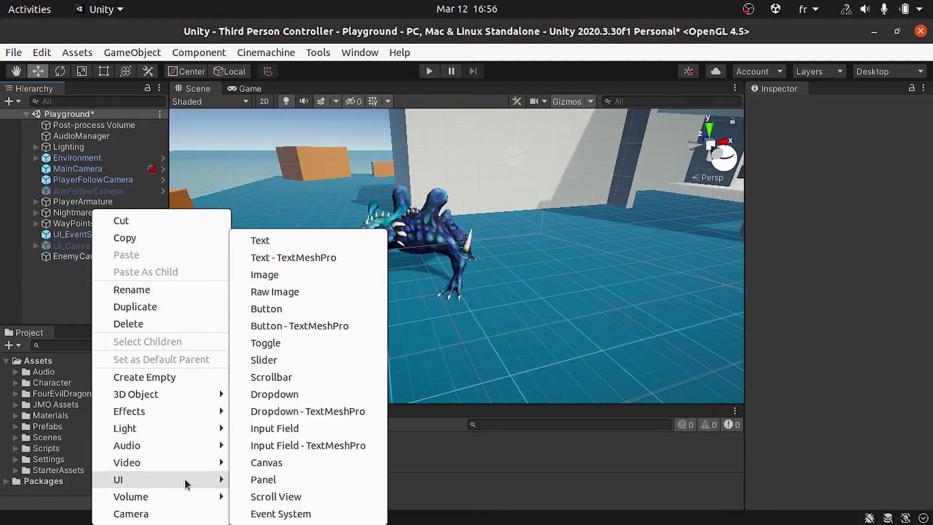
click(273, 360)
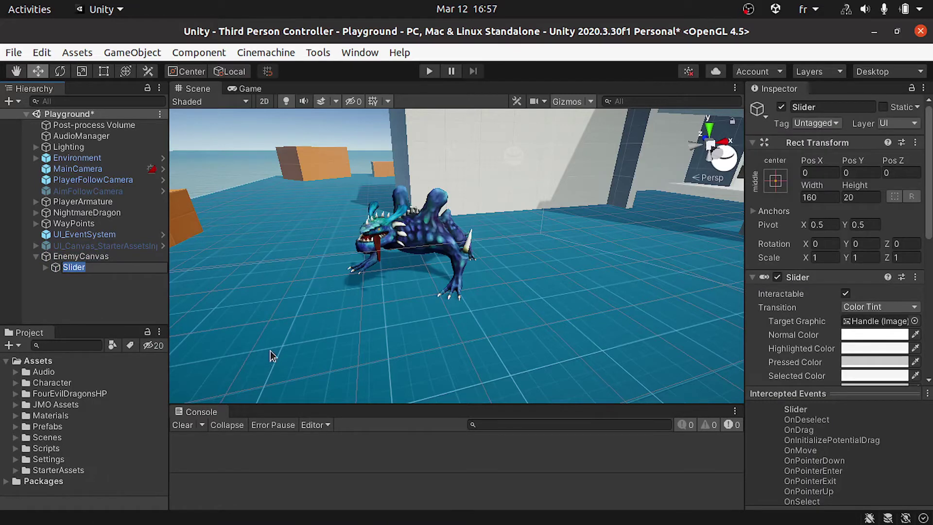
- Preview the Game view, then set EnemyCanvas's Render Mode to World Space and return to the Scene view
click(260, 89)
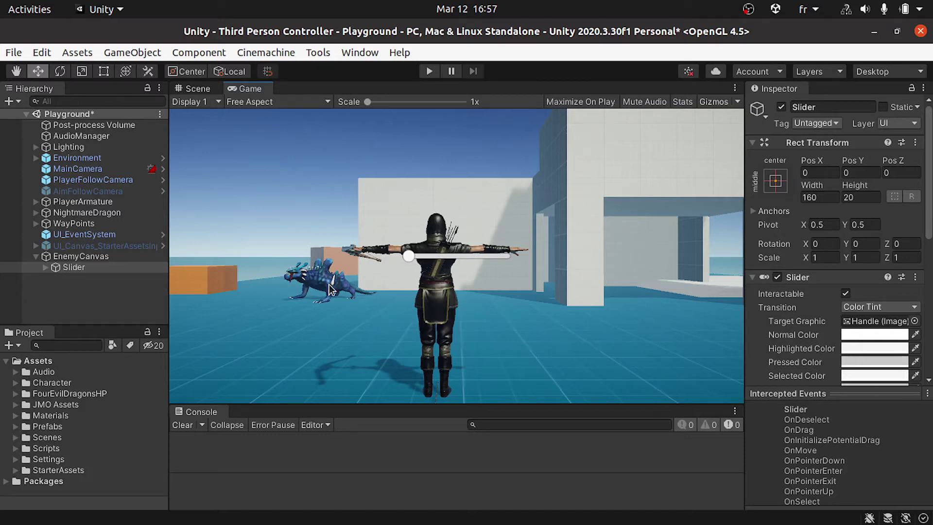
click(106, 257)
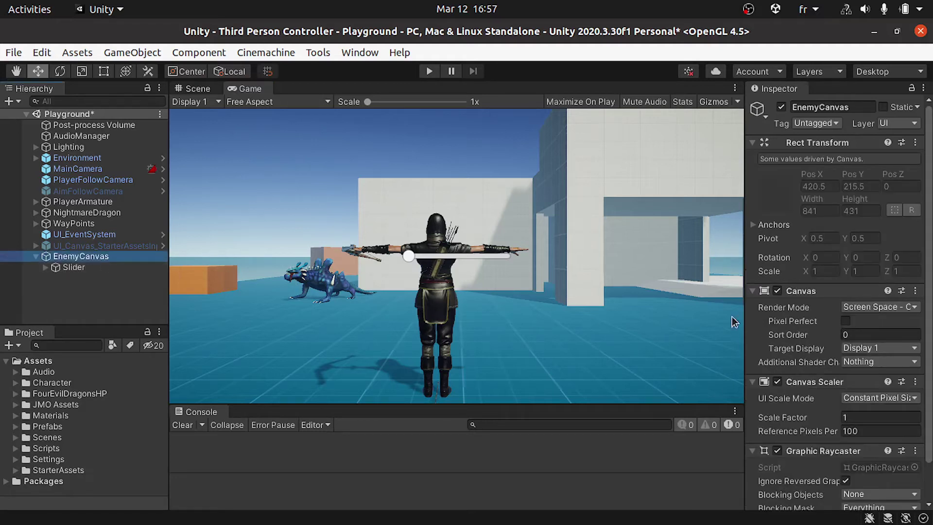
drag(742, 327, 676, 323)
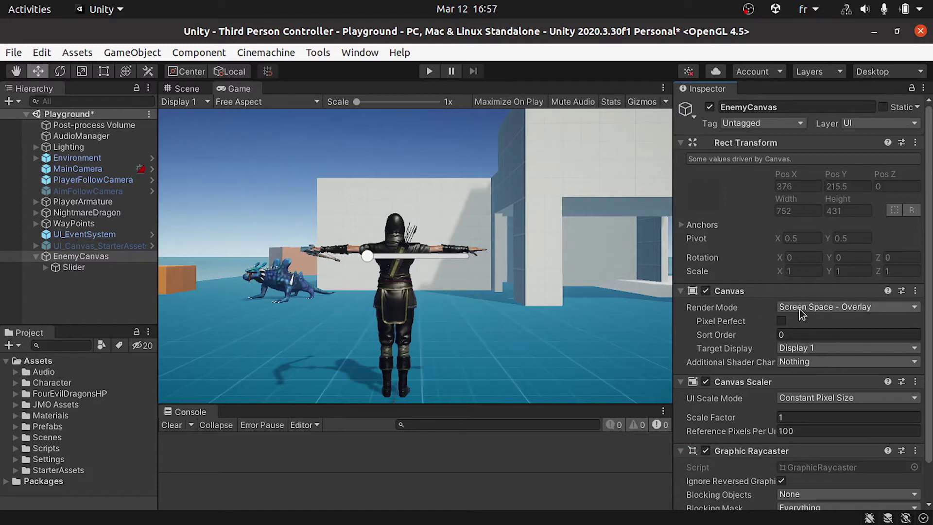
click(822, 309)
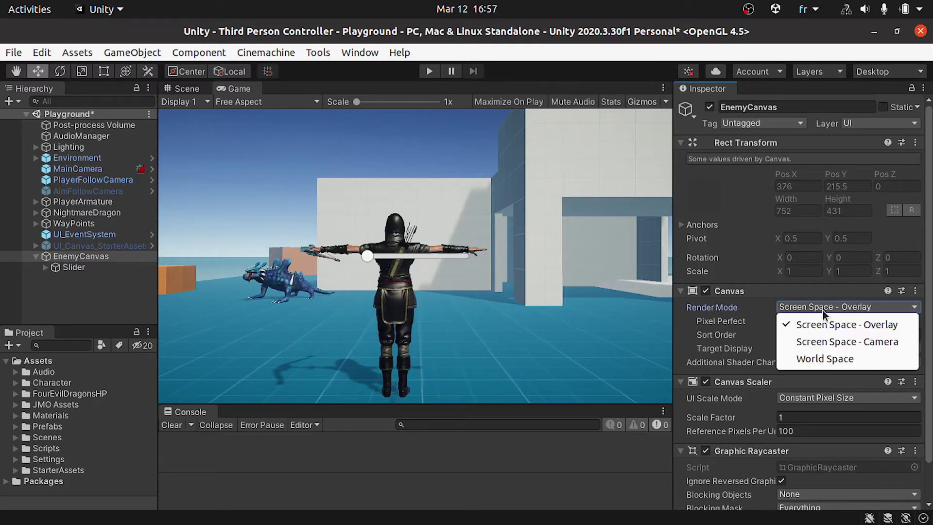
click(824, 359)
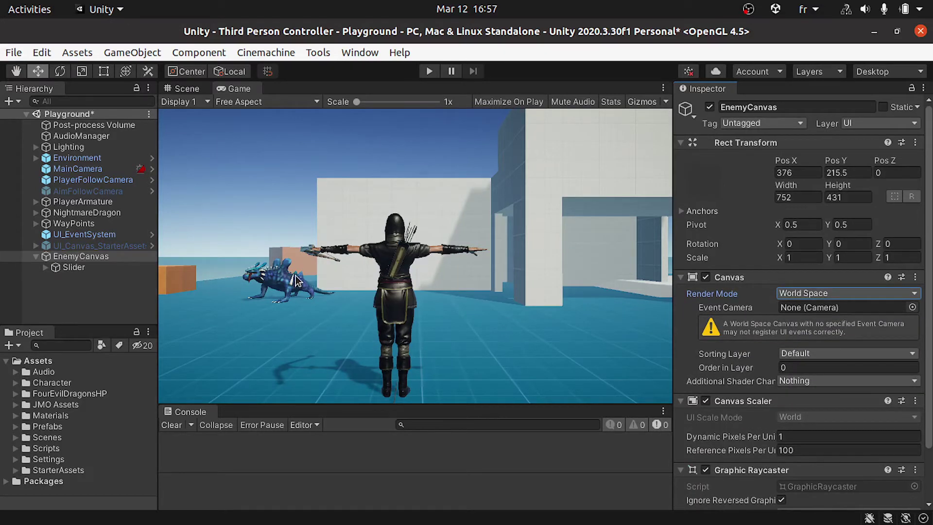
click(187, 88)
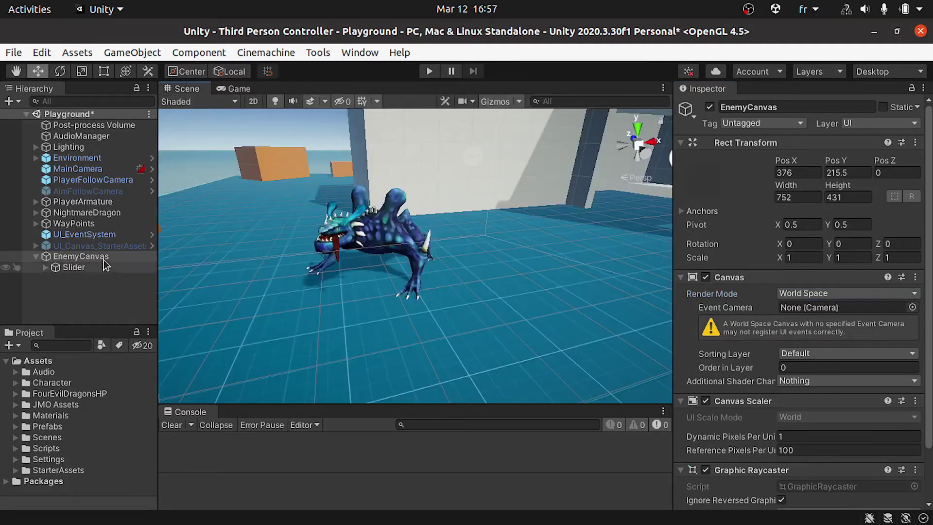
- Scale EnemyCanvas to 0.01 on X, Y and Z
double_click(81, 256)
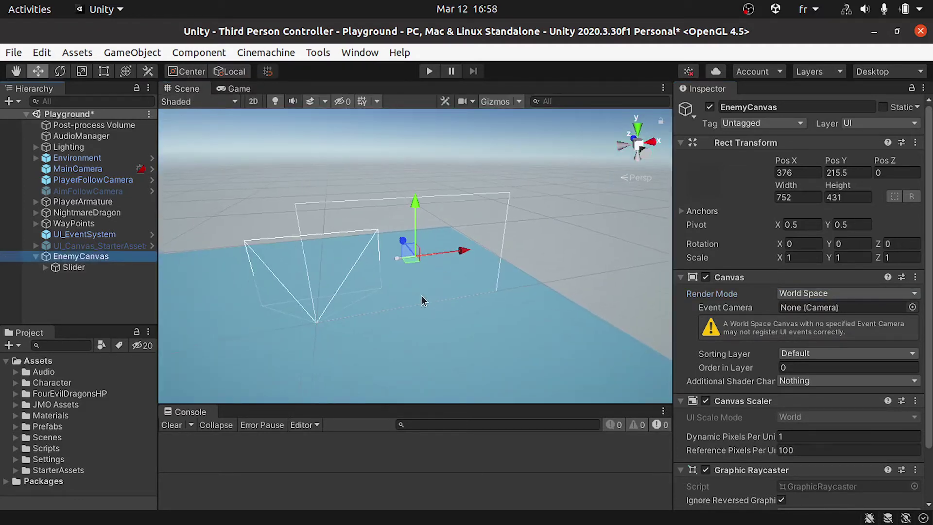
click(816, 259)
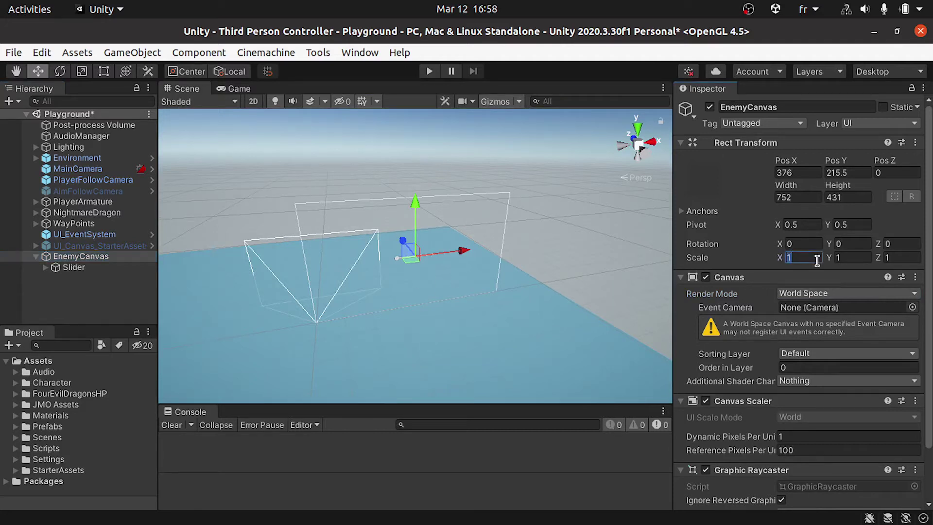
text(.01)
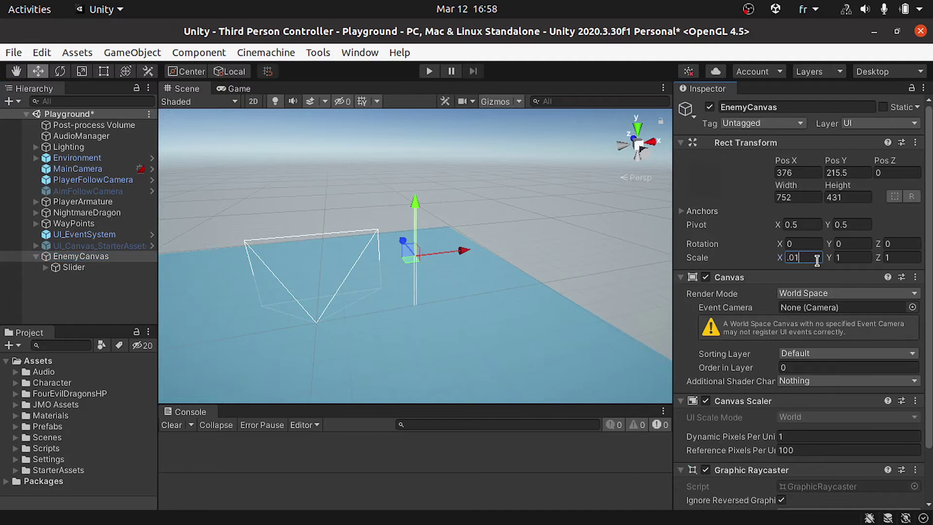
click(854, 257)
text(.01)
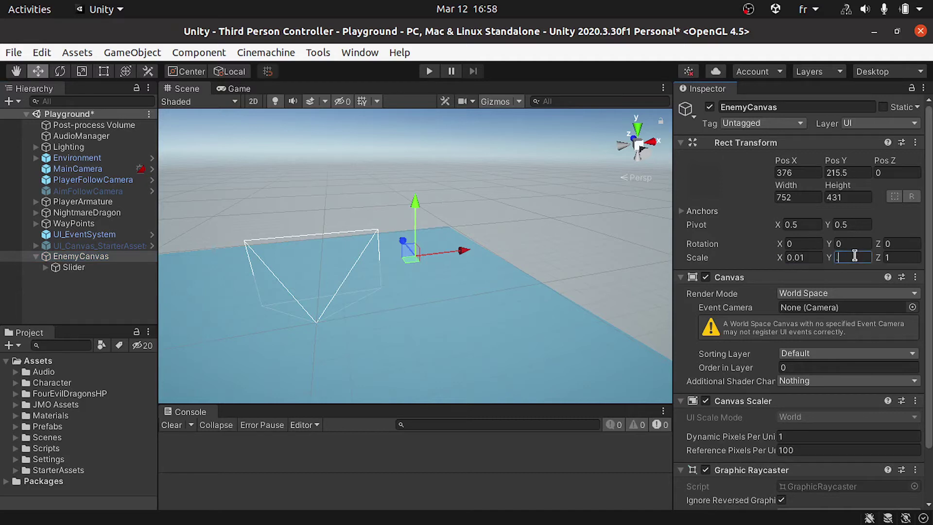
click(894, 257)
text(.01)
- Set EnemyCanvas's Pos X and Pos Y to 0 and frame it in the Scene view
click(86, 268)
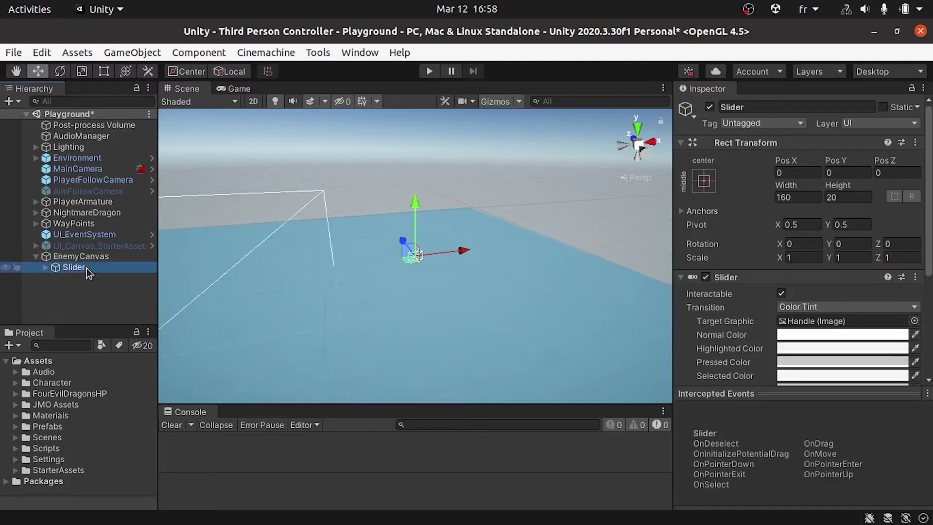
click(112, 257)
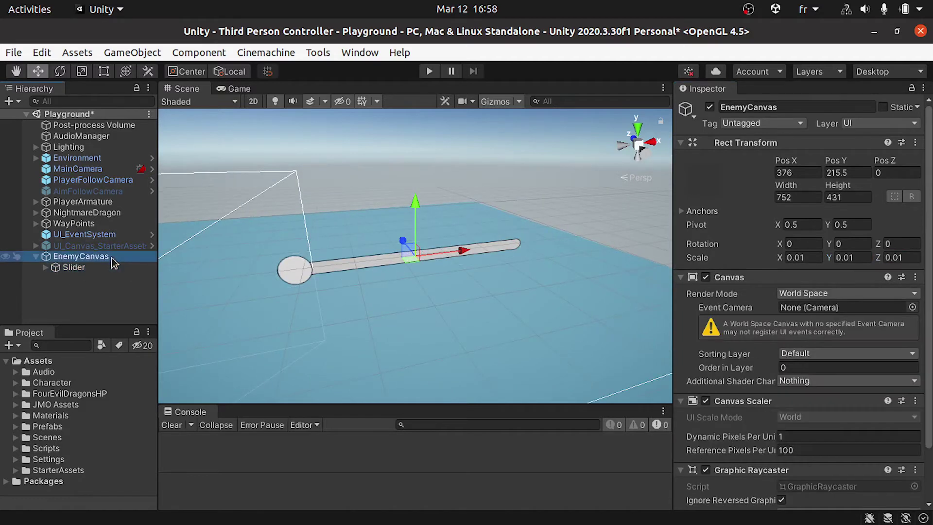
click(797, 172)
text(0)
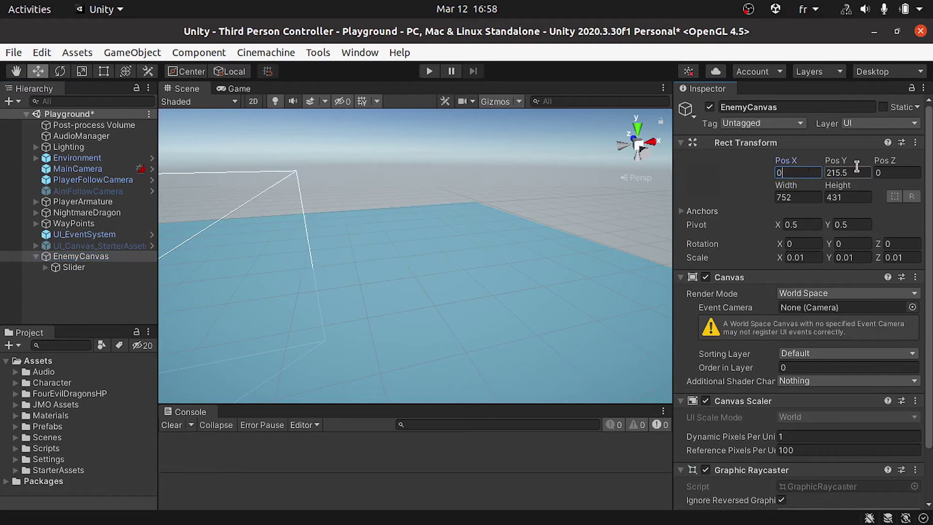
click(848, 172)
text(0)
double_click(87, 257)
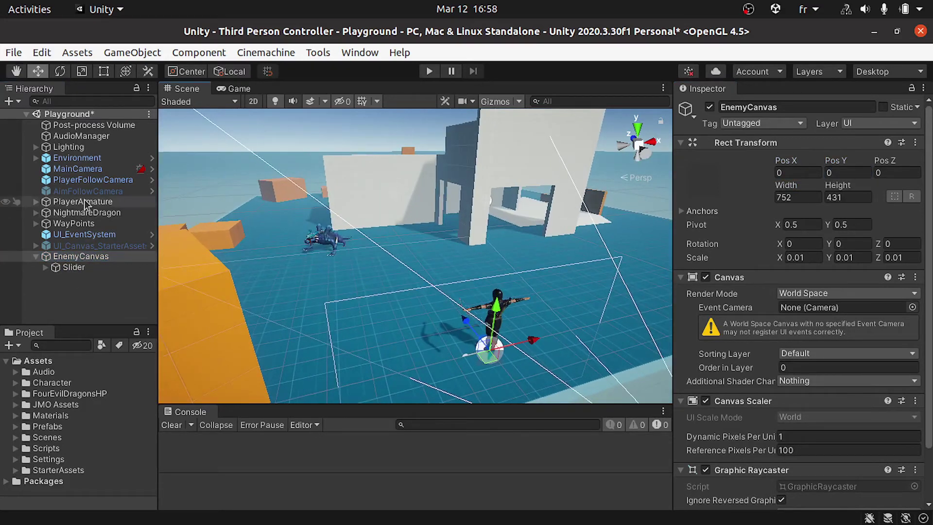
- Parent EnemyCanvas under NightmareDragon, zero its Pos Z, and raise it to Y 5.79 above the dragon
drag(74, 256, 97, 212)
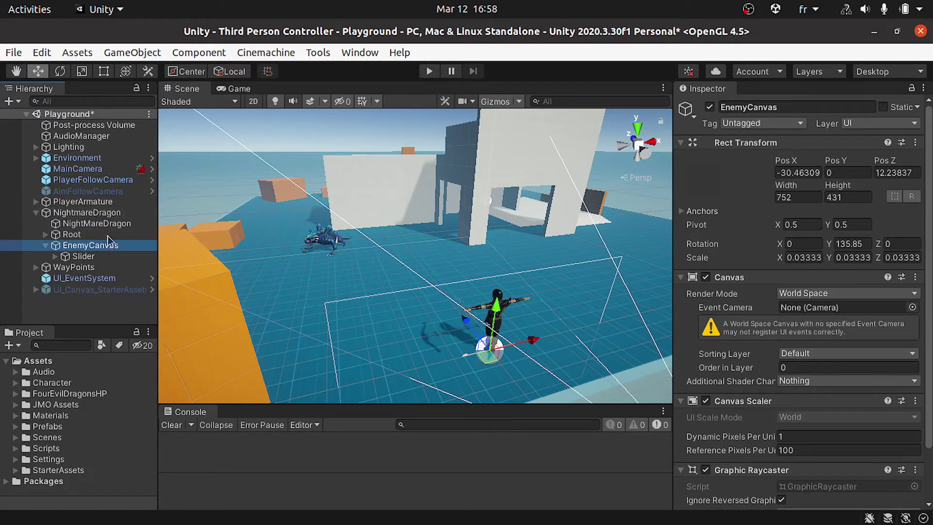
click(898, 174)
text(0)
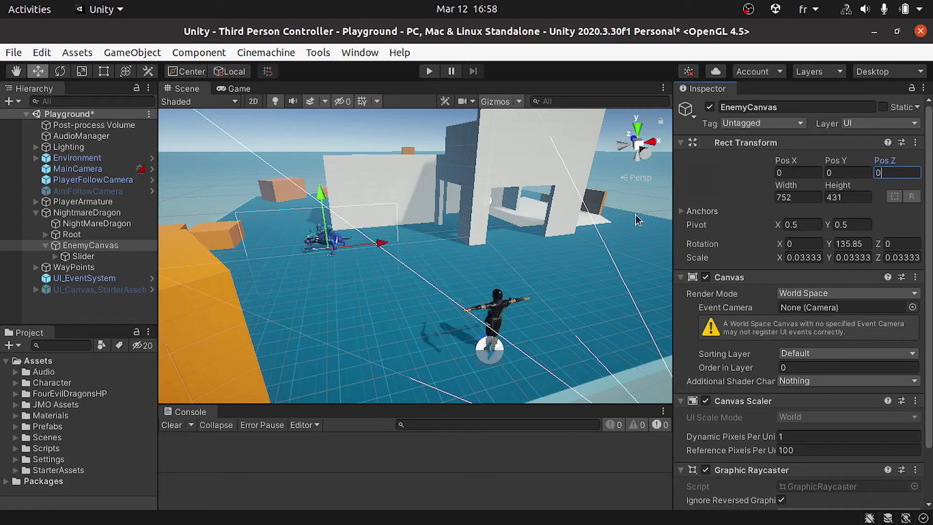
double_click(82, 245)
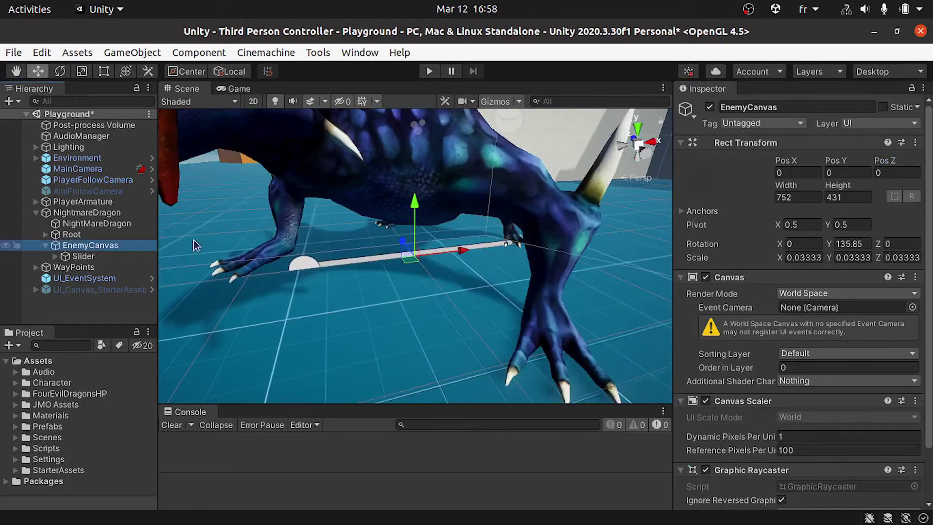
scroll(388, 267, down, 5)
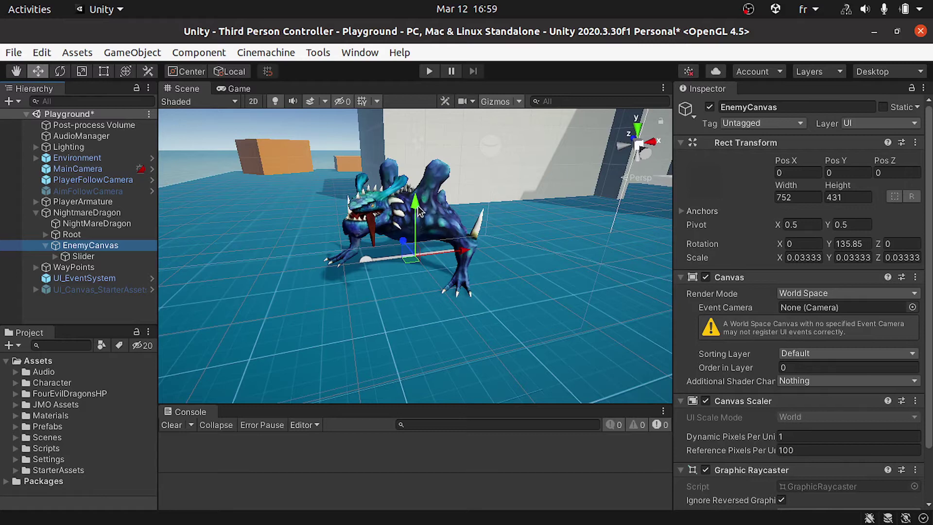
drag(418, 206, 417, 73)
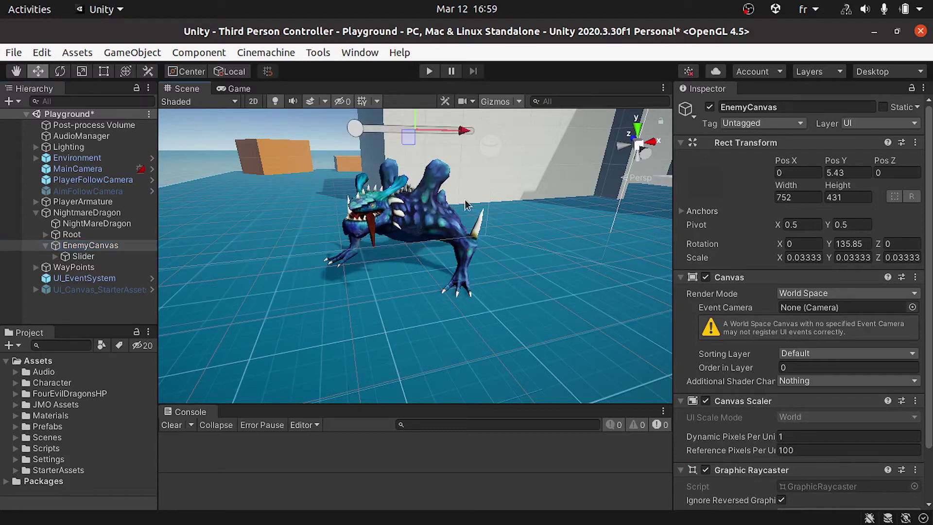
middle_drag(486, 165, 487, 269)
drag(448, 192, 452, 175)
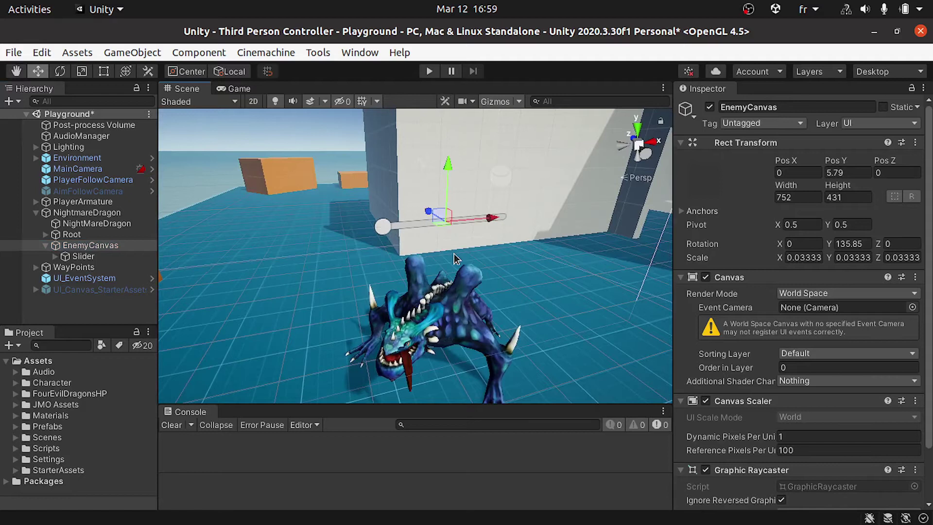
- Set the Slider's height to 40 and delete its Handle Slide Area
click(109, 254)
click(851, 198)
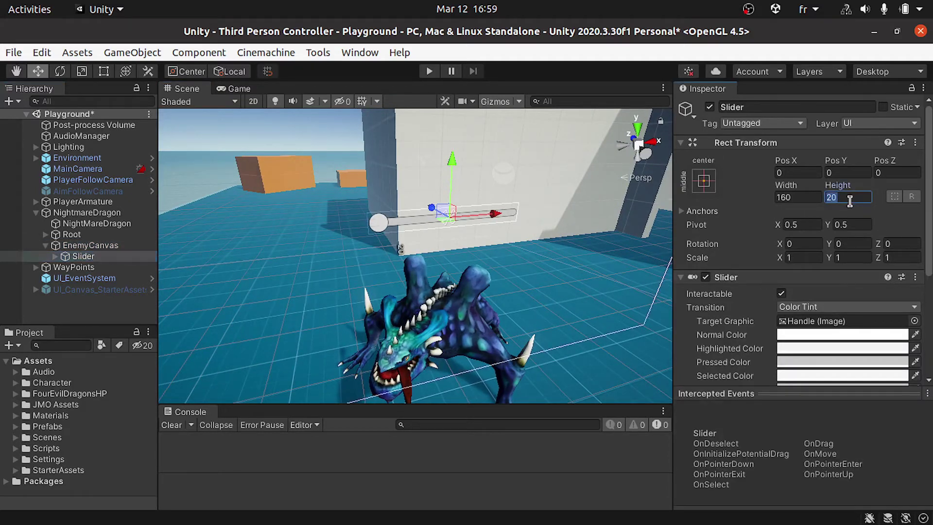
text(40)
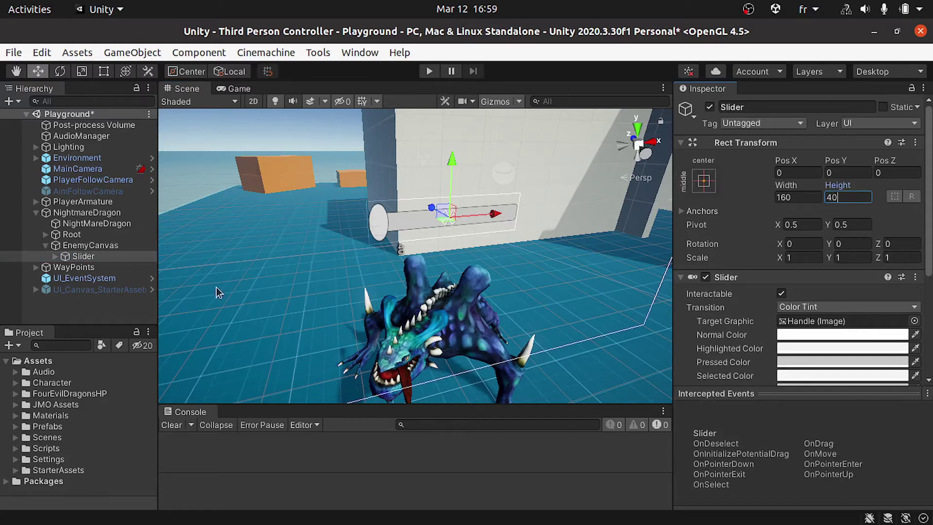
click(55, 256)
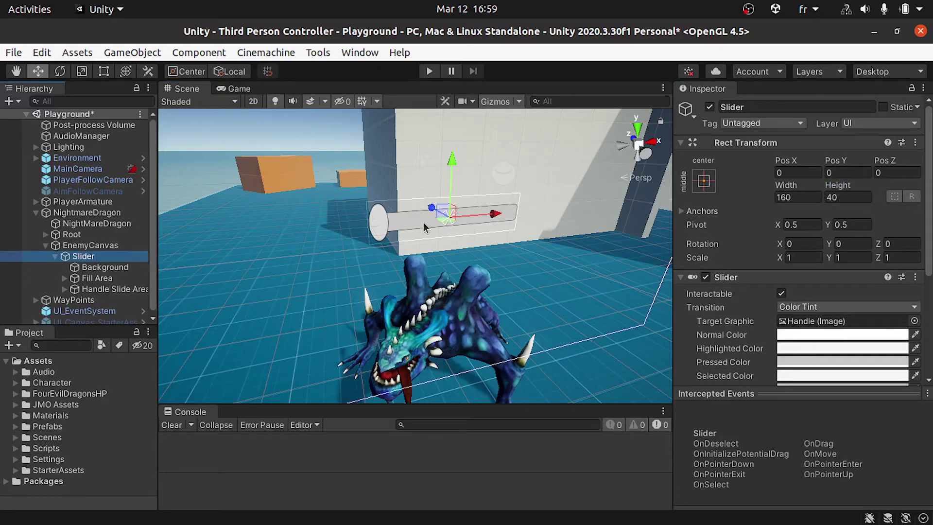
click(115, 289)
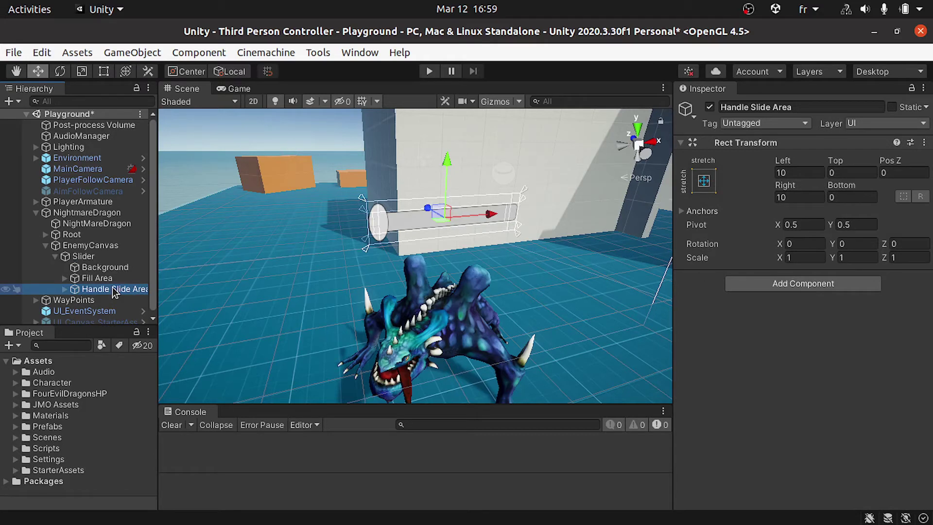
key(Delete)
- Colour the slider's Background image red (FF3939)
click(104, 268)
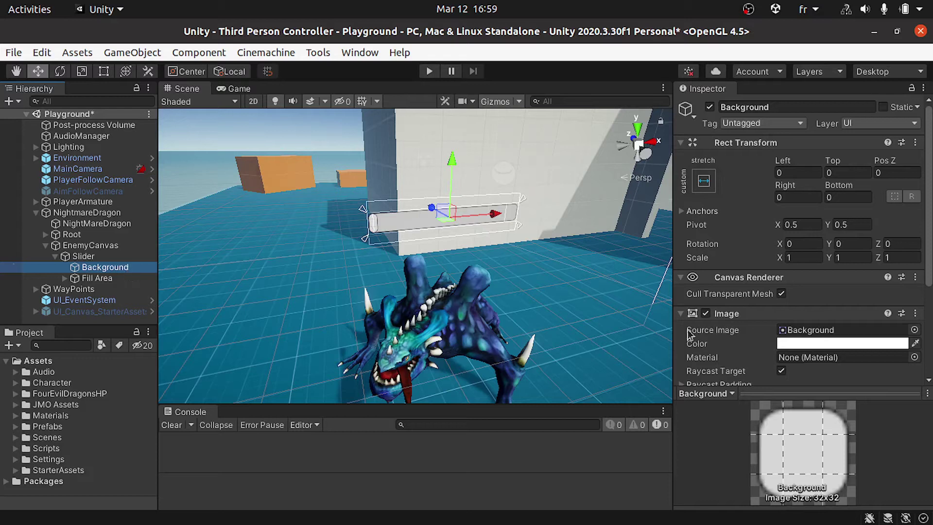
click(823, 343)
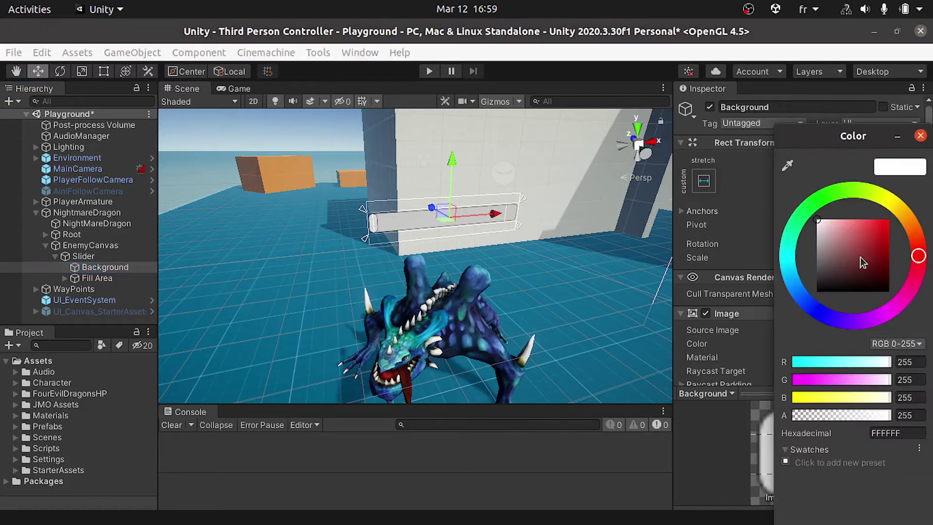
drag(868, 230, 872, 206)
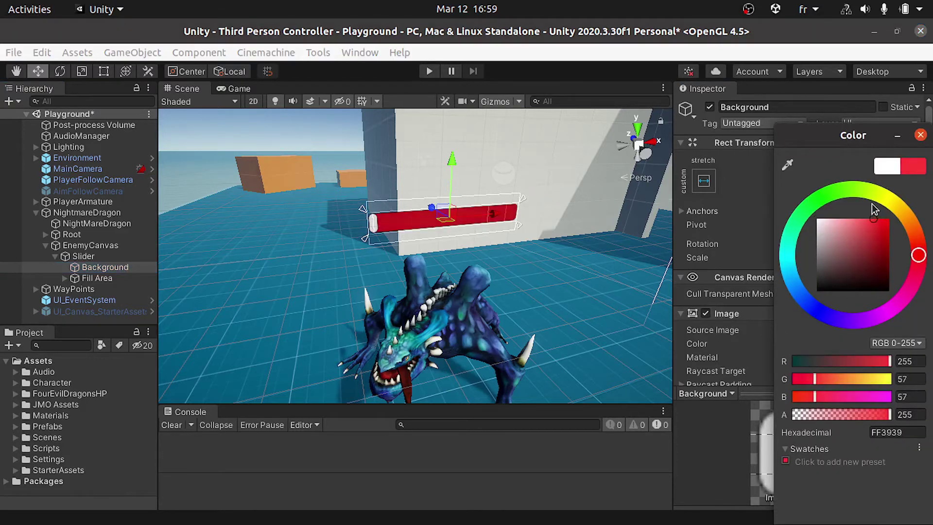
click(920, 135)
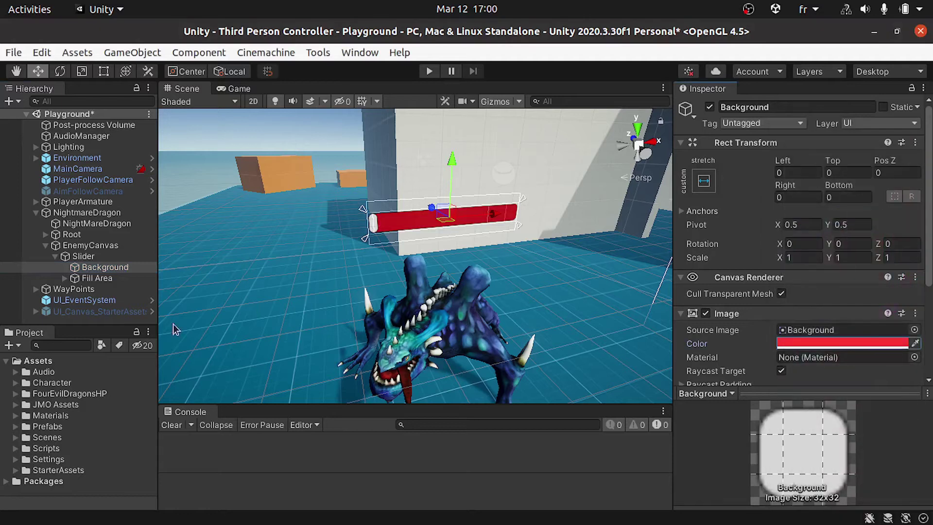
- Colour the slider's Fill image bright green (61FF34)
click(65, 278)
click(111, 289)
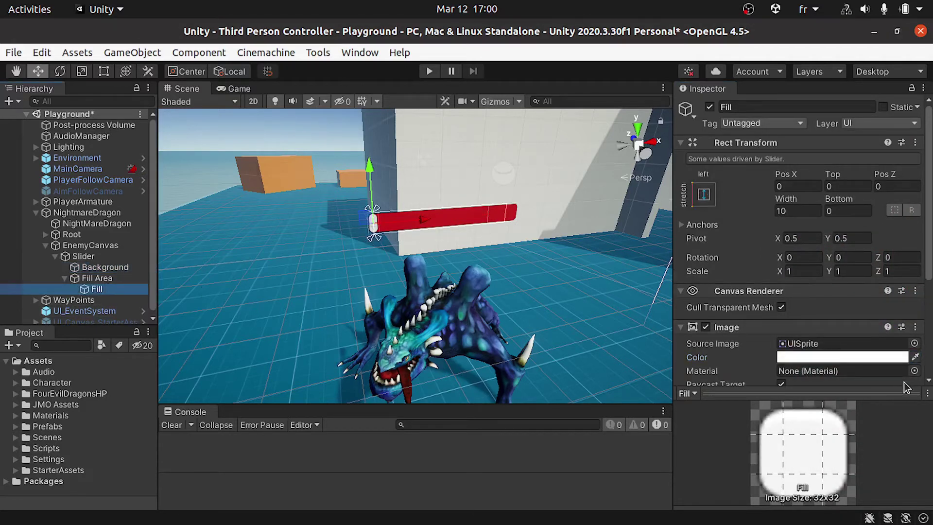
click(861, 358)
click(835, 192)
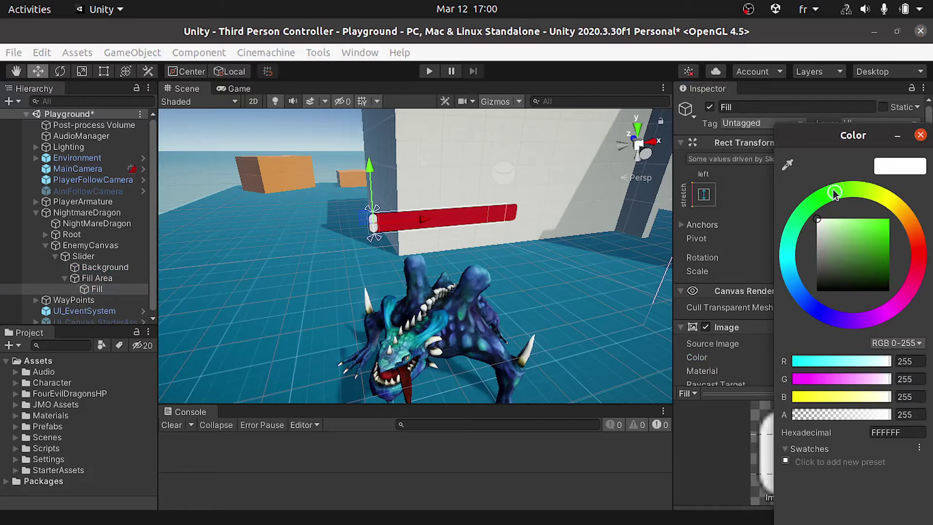
drag(870, 214, 877, 208)
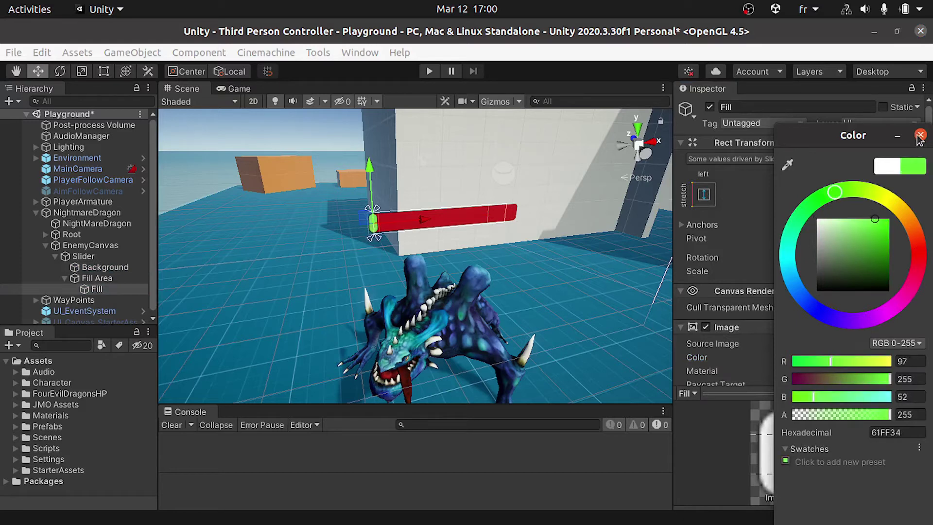
click(920, 135)
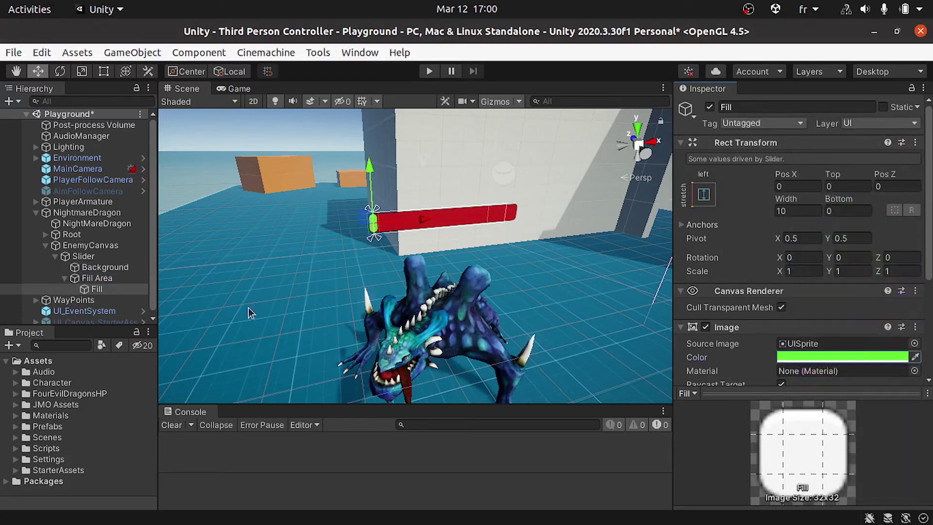
- Drag the Slider's Value to about 0.577 so green fill covers just over half
click(82, 256)
scroll(734, 325, down, 3)
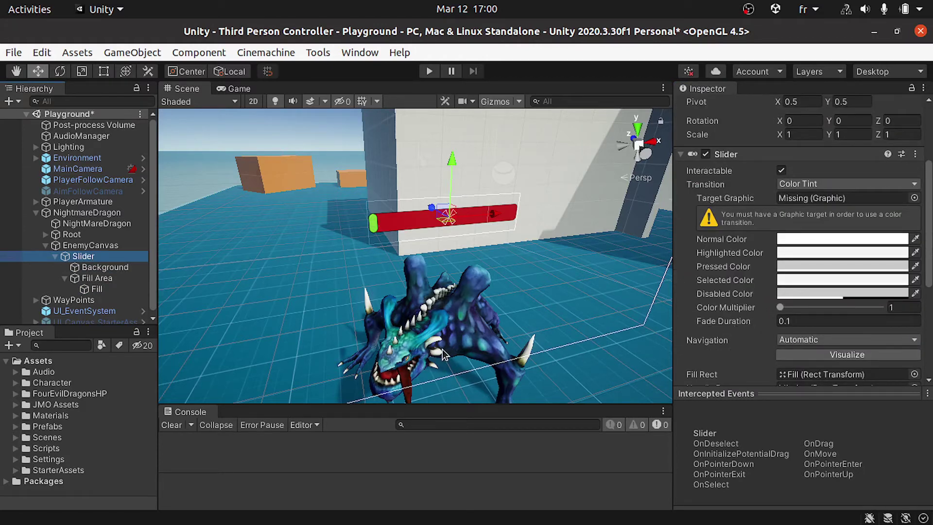
scroll(721, 268, down, 4)
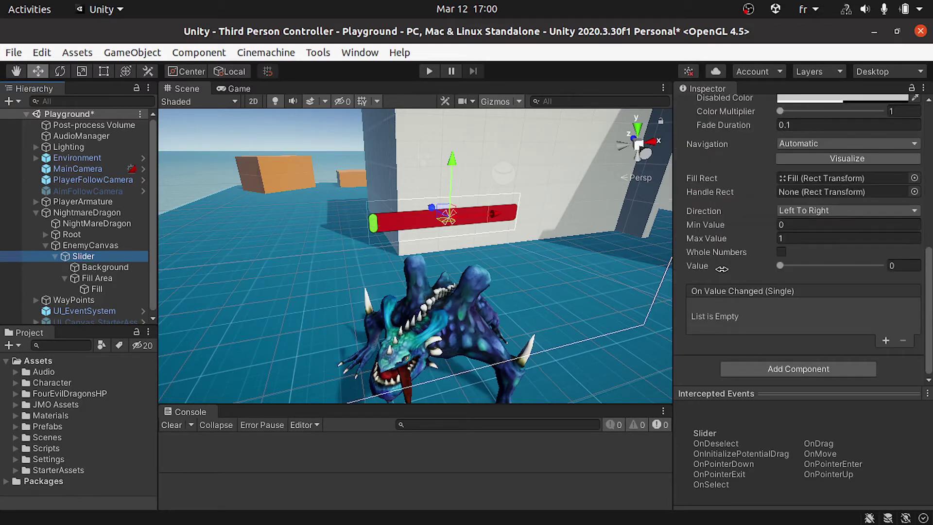
drag(779, 266, 838, 266)
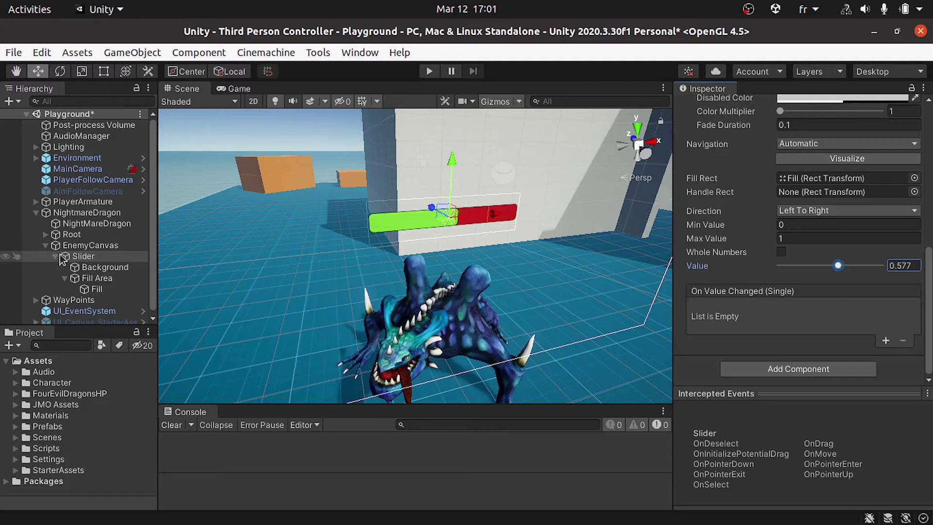
click(82, 256)
click(90, 258)
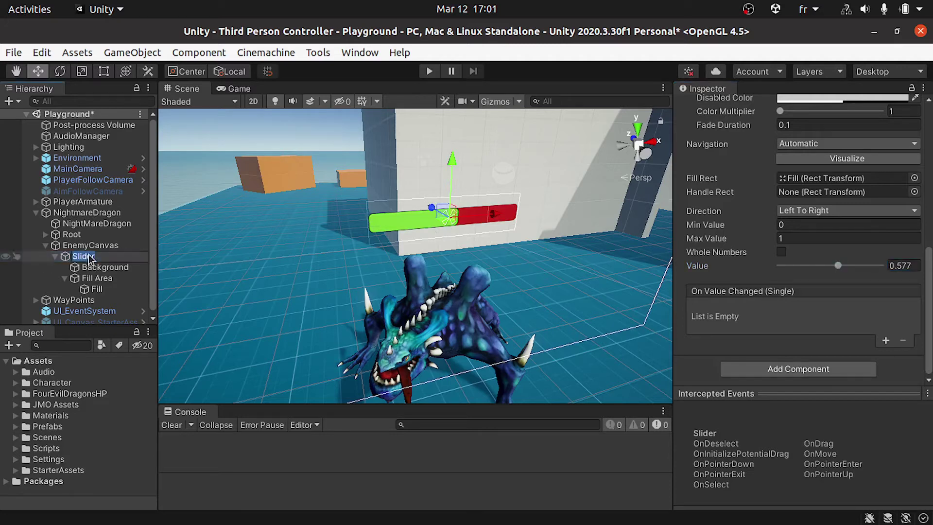
- Rename the slider HealthBar, uncheck Interactable, and set Transition to None
text(HealthBar)
key(Return)
scroll(789, 291, up, 3)
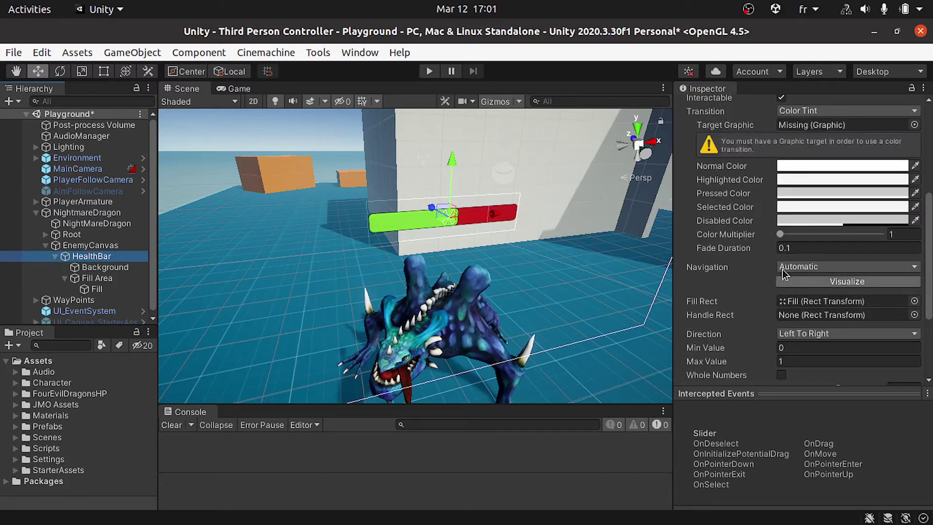
scroll(783, 274, up, 3)
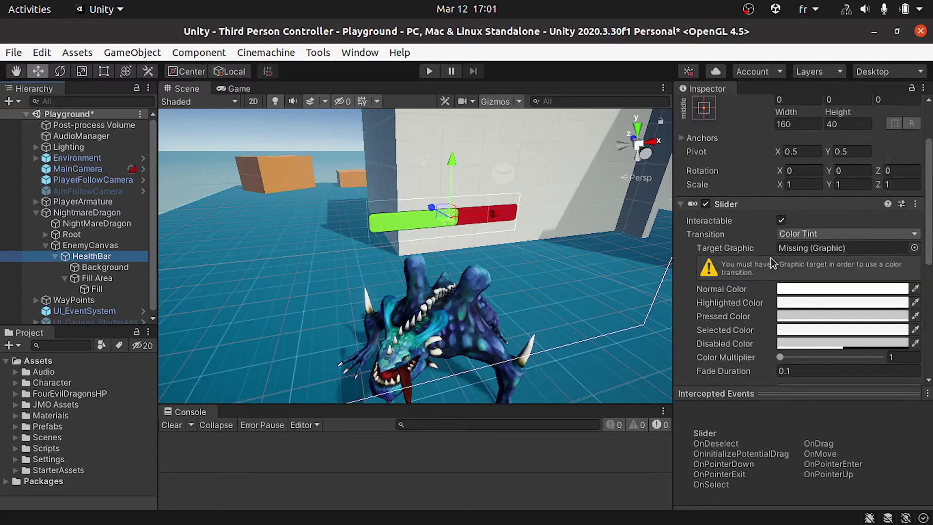
click(782, 220)
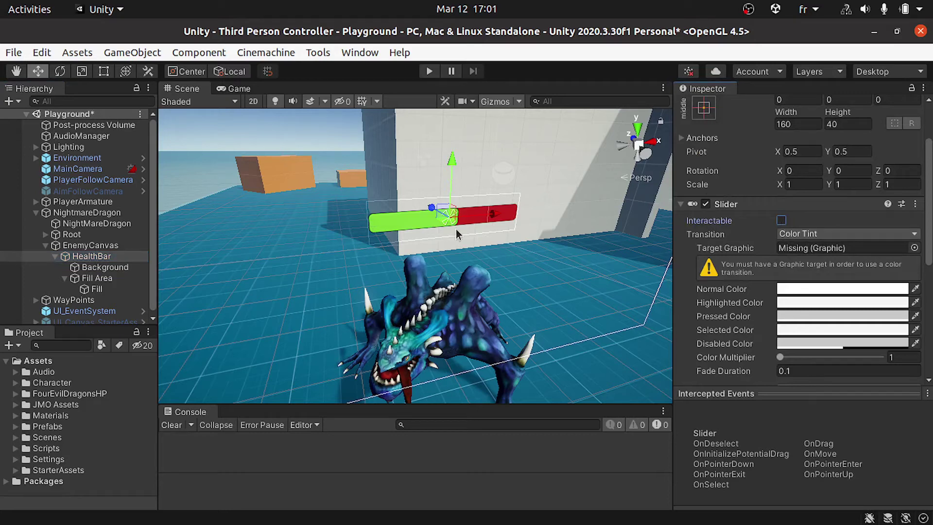
click(826, 234)
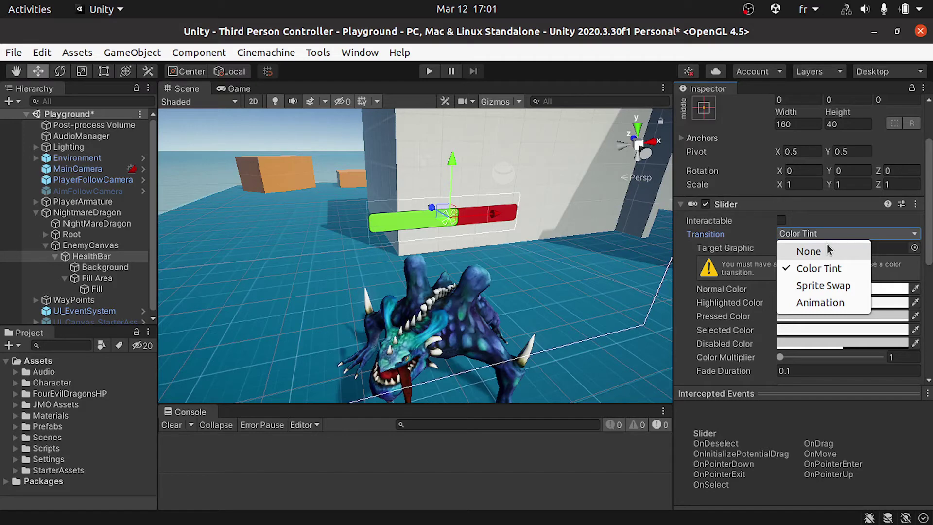
click(826, 250)
- Set HealthBar's Max Value to 100 and enable Whole Numbers
scroll(713, 302, down, 3)
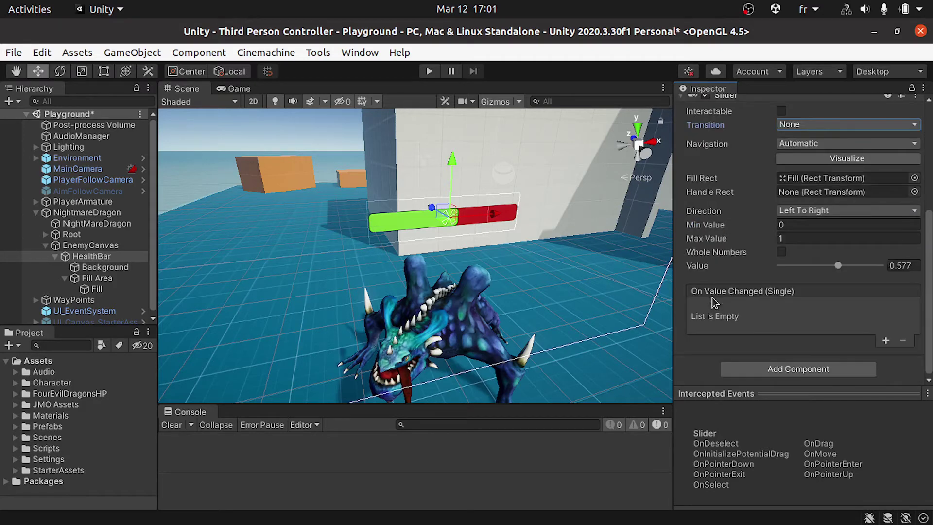
click(825, 238)
text(100)
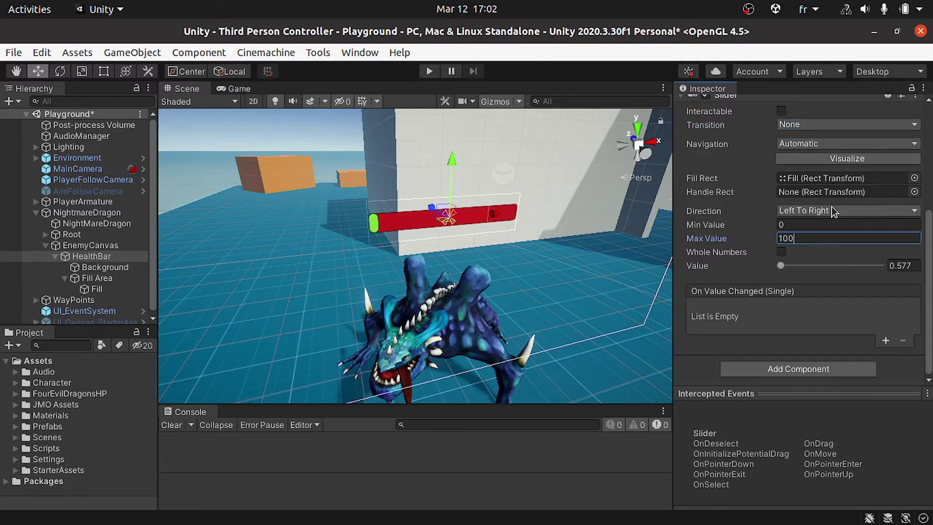
double_click(826, 238)
click(781, 253)
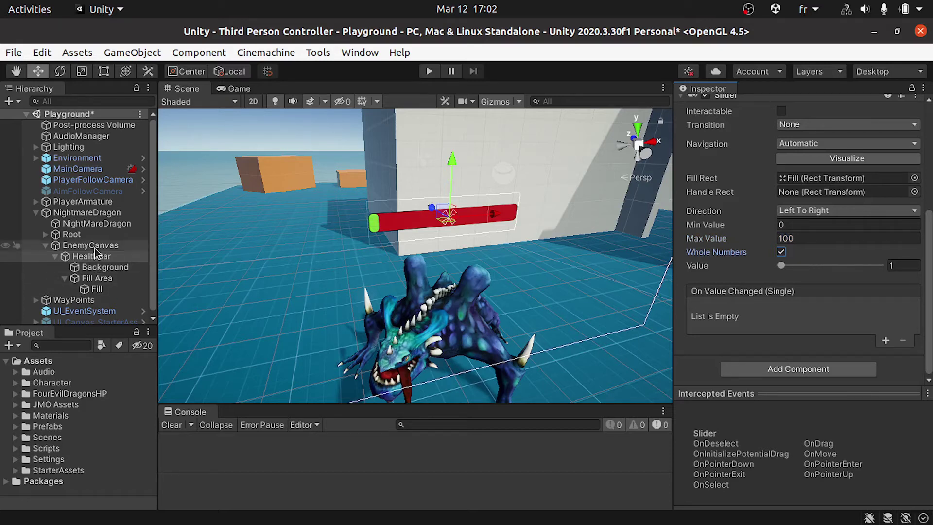
- Open NightmareDragon's Dragon.cs script, with HP 100, in the text editor
click(97, 213)
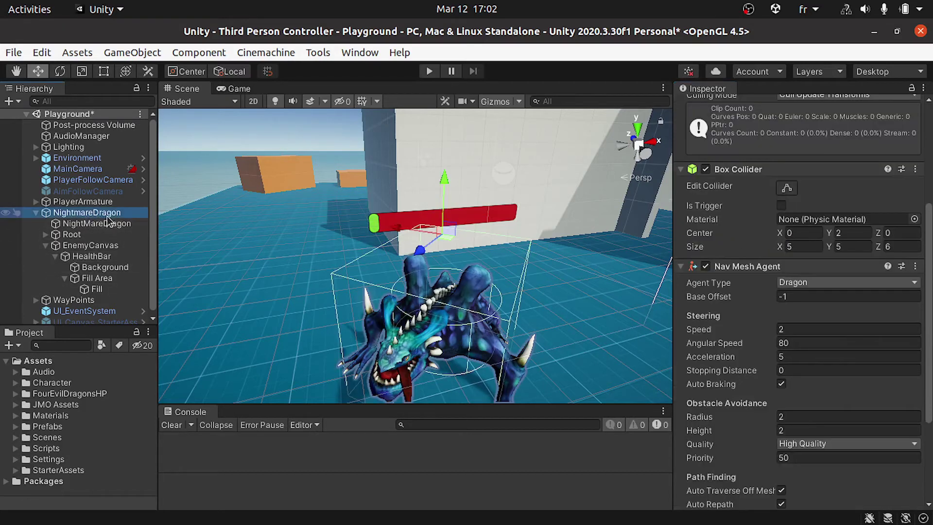
scroll(733, 429, down, 3)
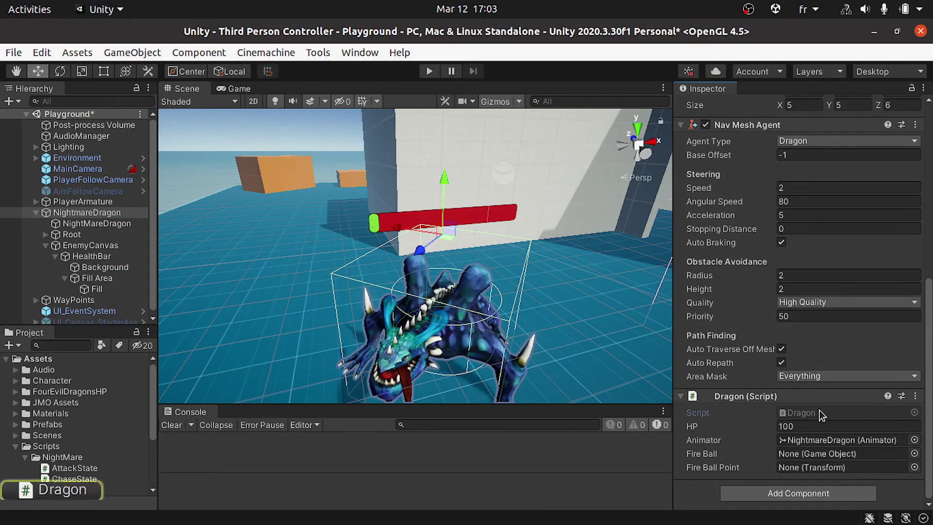
double_click(70, 490)
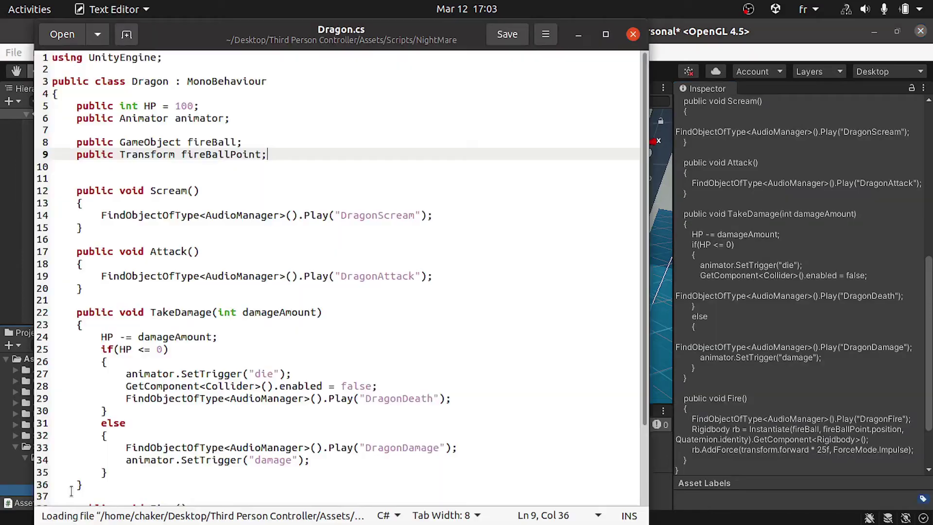
- Minimize the text editor and Unity Hub and bring the Unity editor back
click(578, 35)
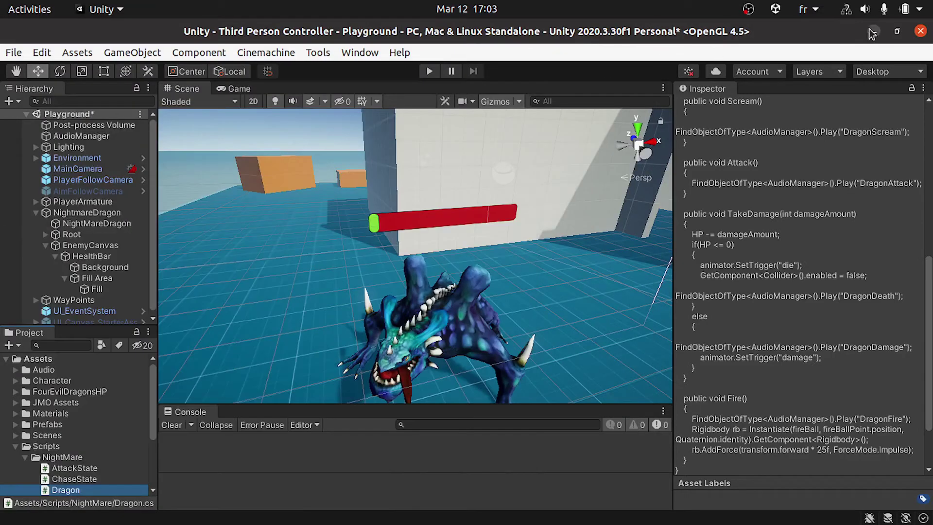
click(872, 32)
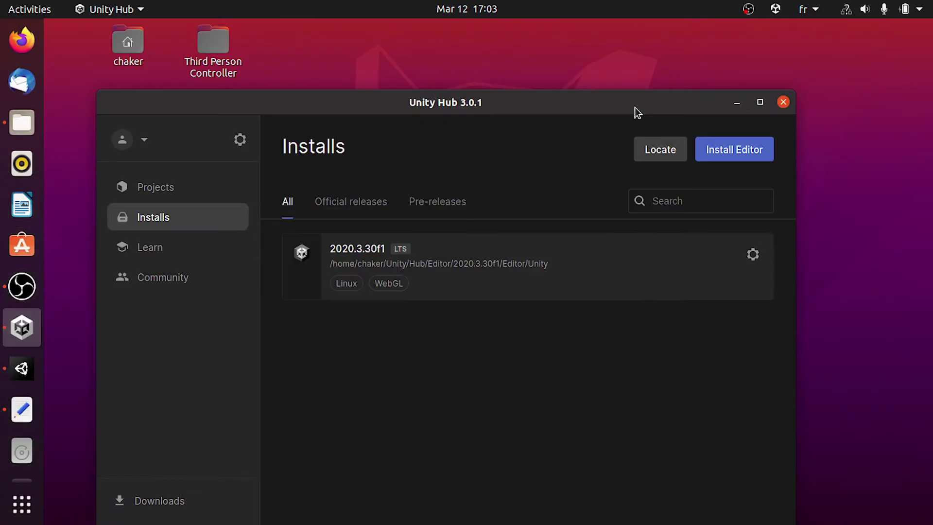
click(731, 102)
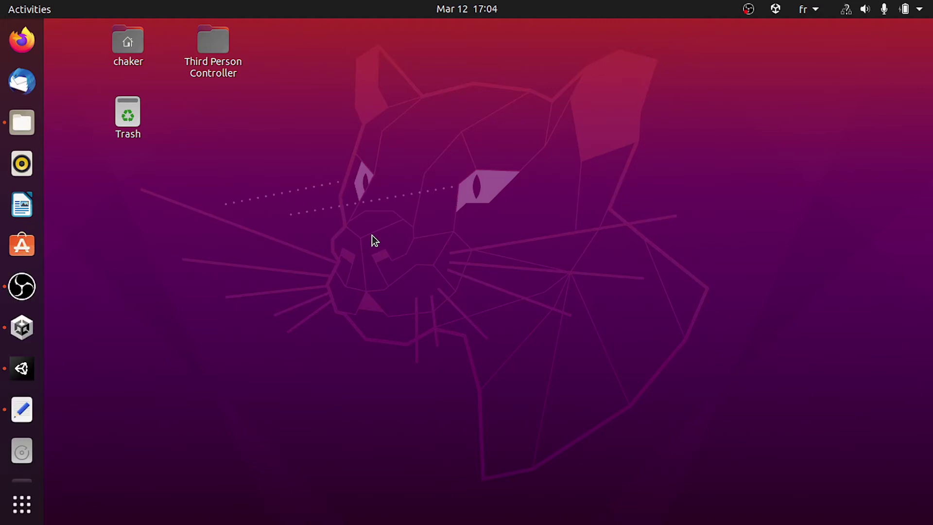
click(21, 368)
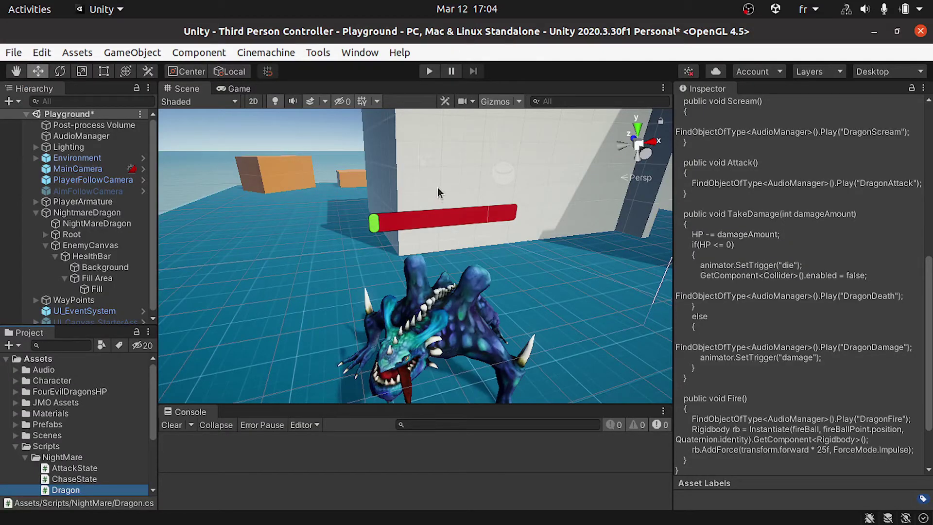
- Open Dragon.cs and add 'using UnityEngine.UI;' below the first import line
double_click(98, 491)
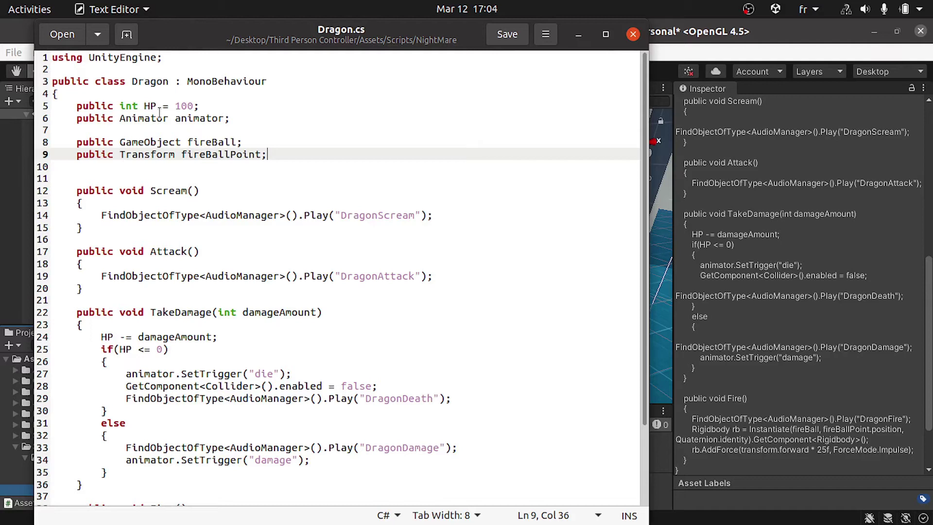
drag(77, 106, 281, 102)
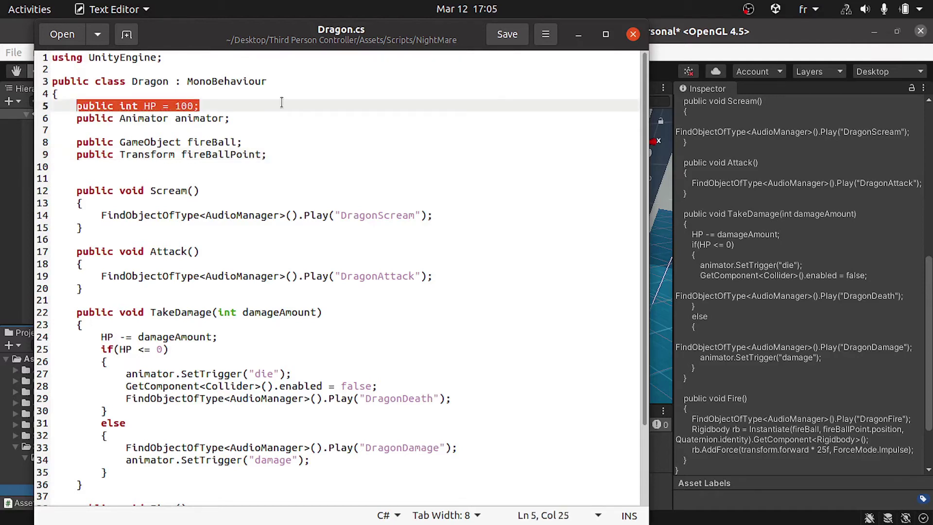
double_click(150, 107)
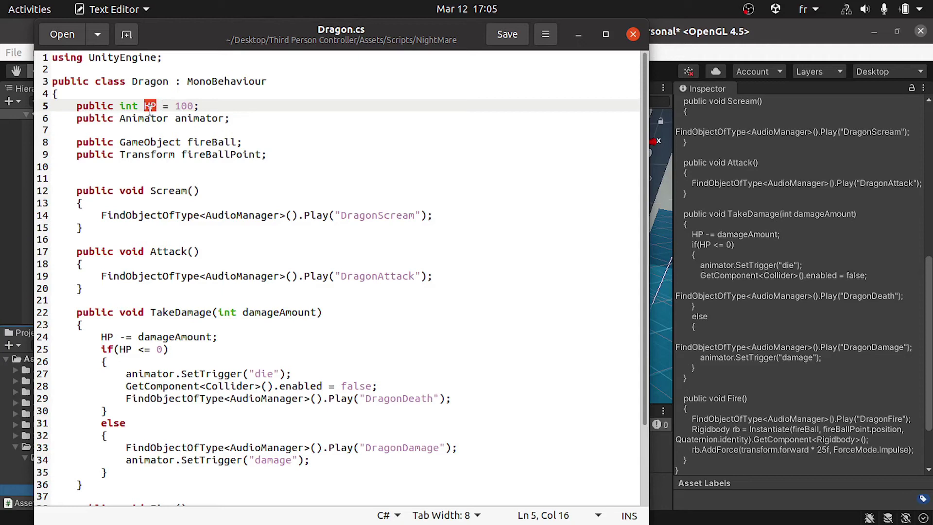
click(165, 63)
key(Return)
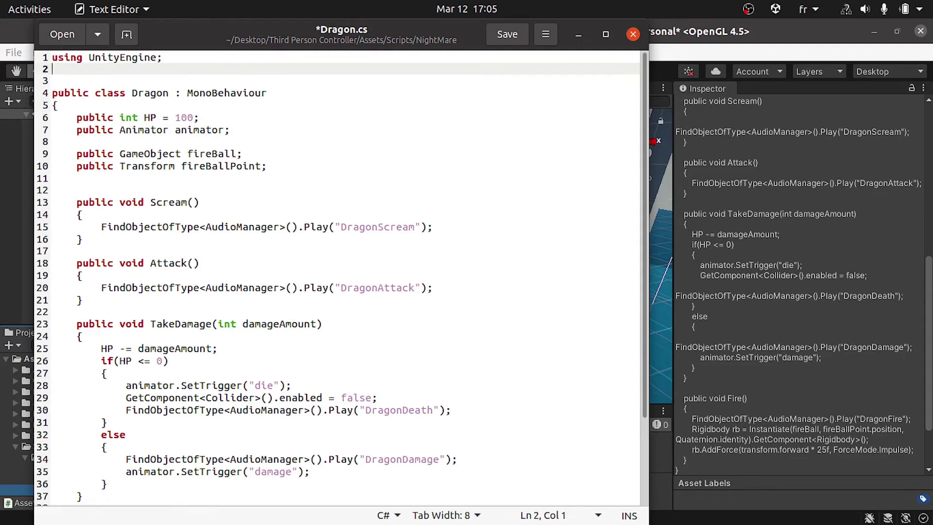
text(using U)
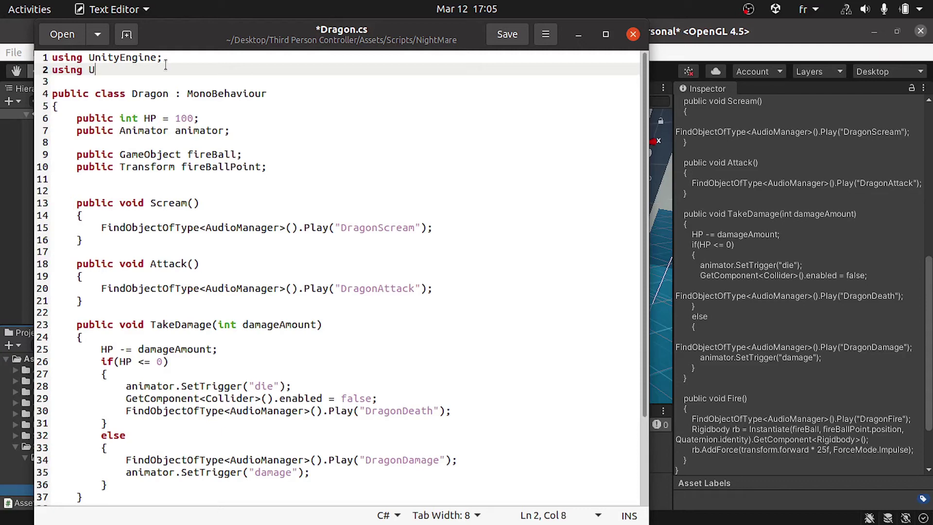
text(nityEngine.)
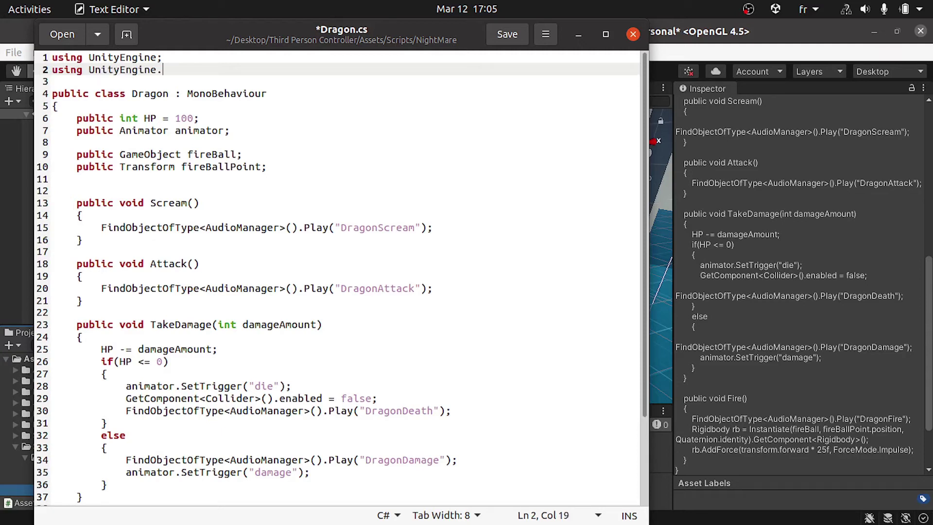
text(UI;)
- Declare 'public Slider healthBar;' on a new line below the HP field
click(260, 133)
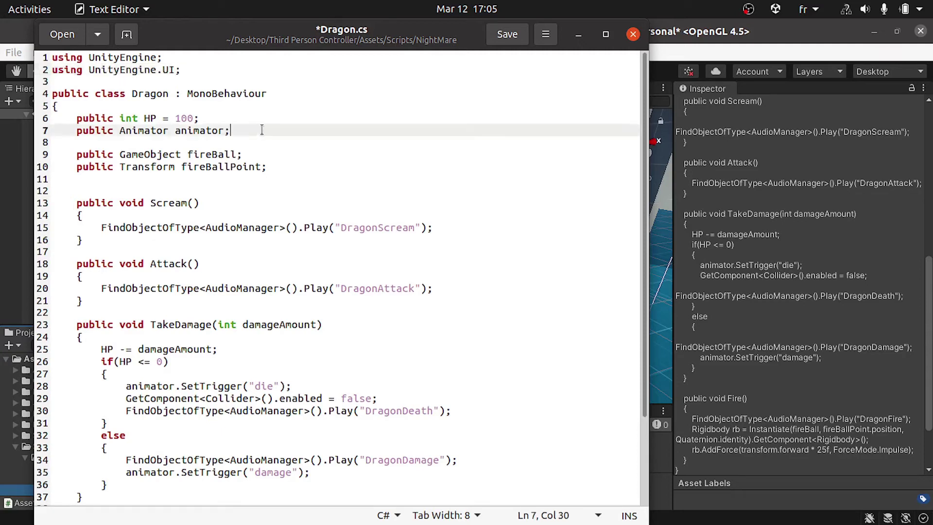
click(262, 120)
key(Return)
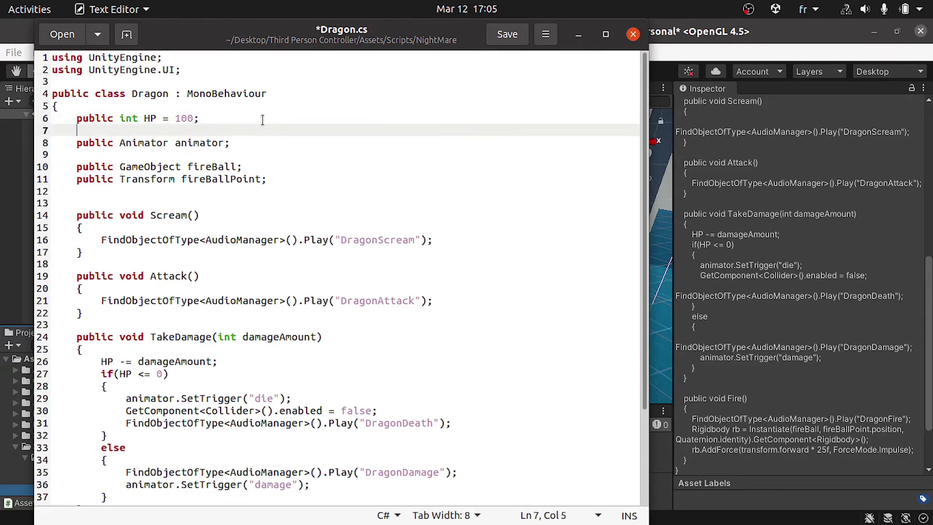
text(public Slider)
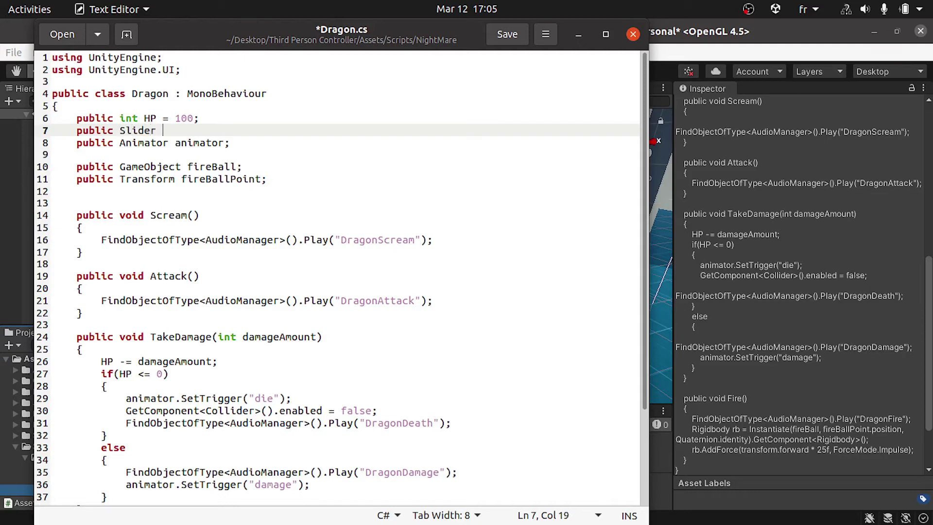
text( healthBar;)
key(Return)
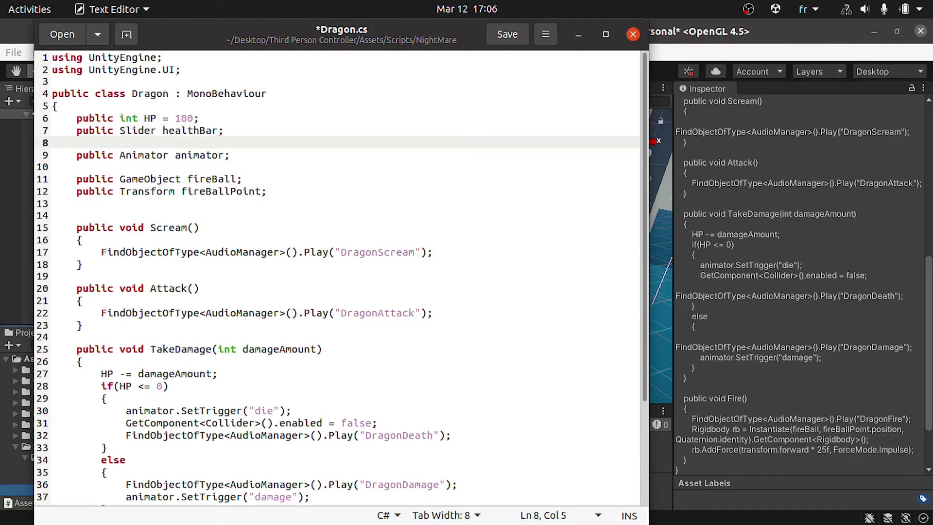
- Add an Update method containing 'healthBar.value = HP;' after the fireBallPoint declaration
click(303, 191)
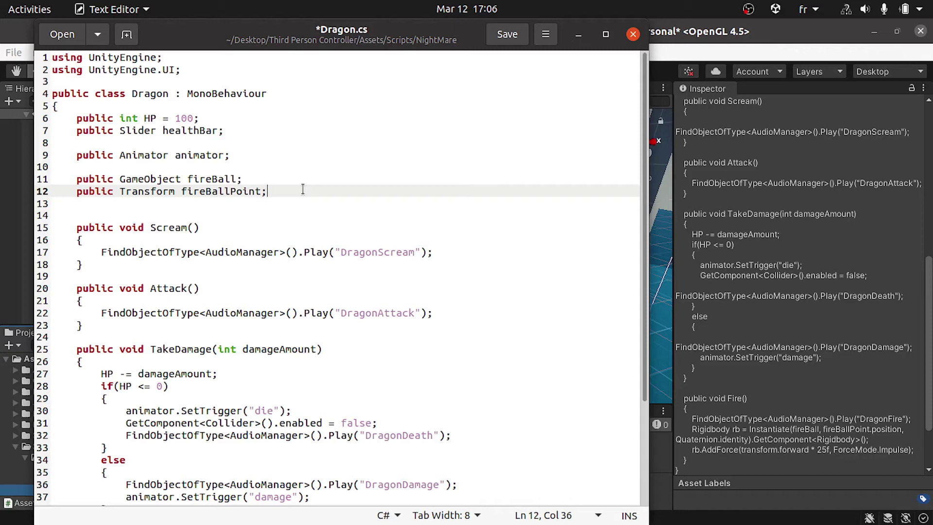
key(Return)
key(Return)
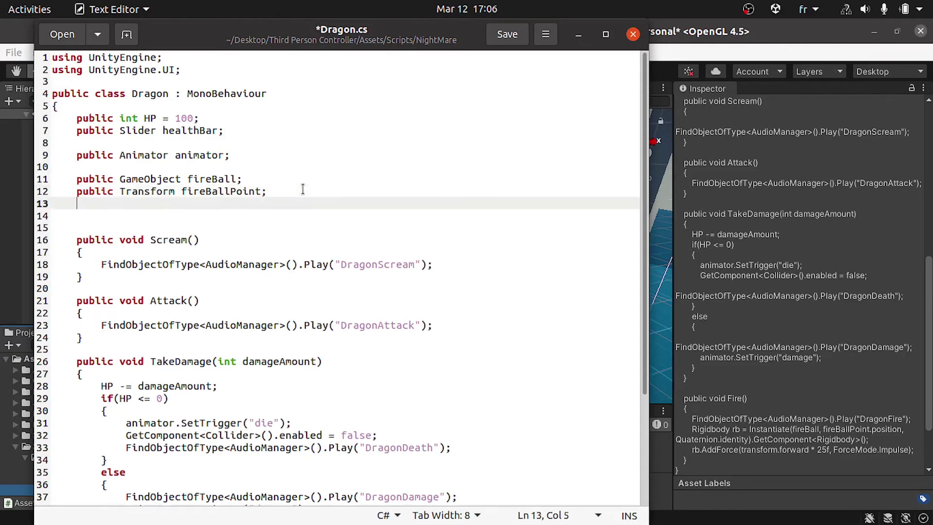
text(void )
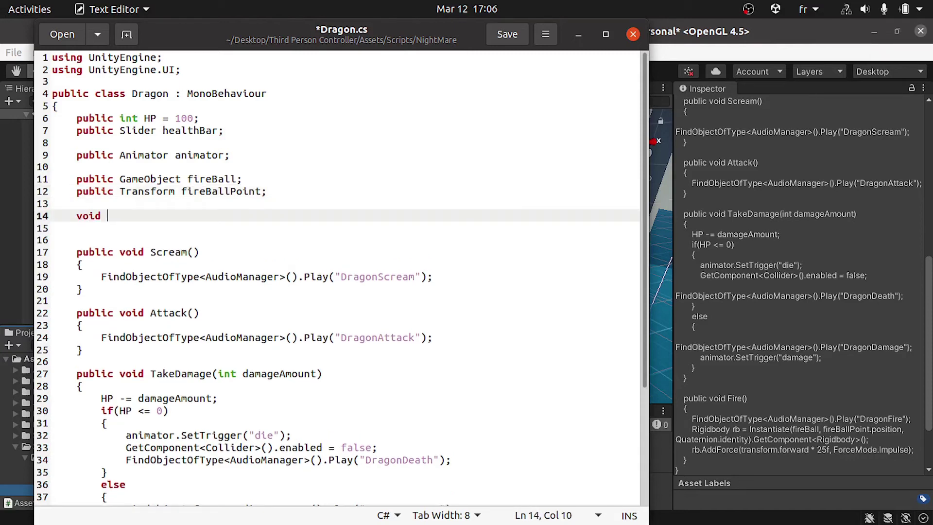
text(Update())
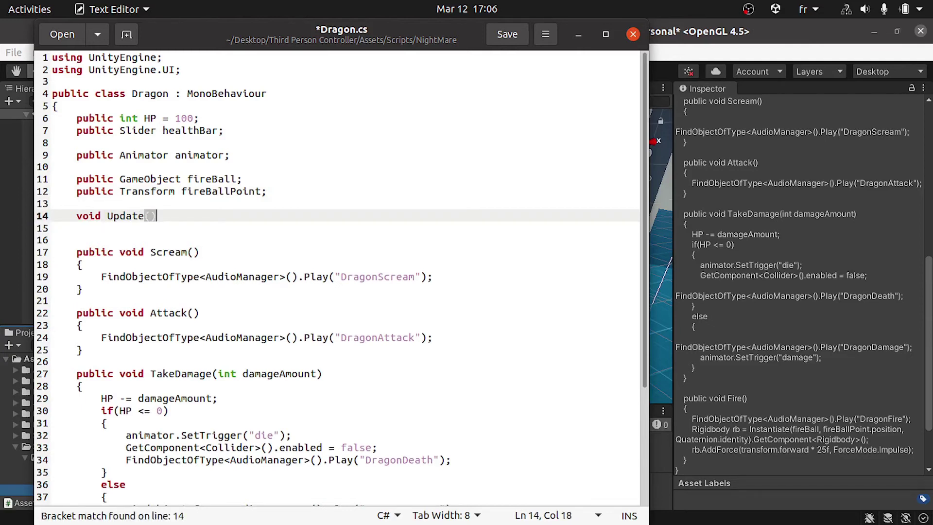
text({)
key(Return)
text(heal)
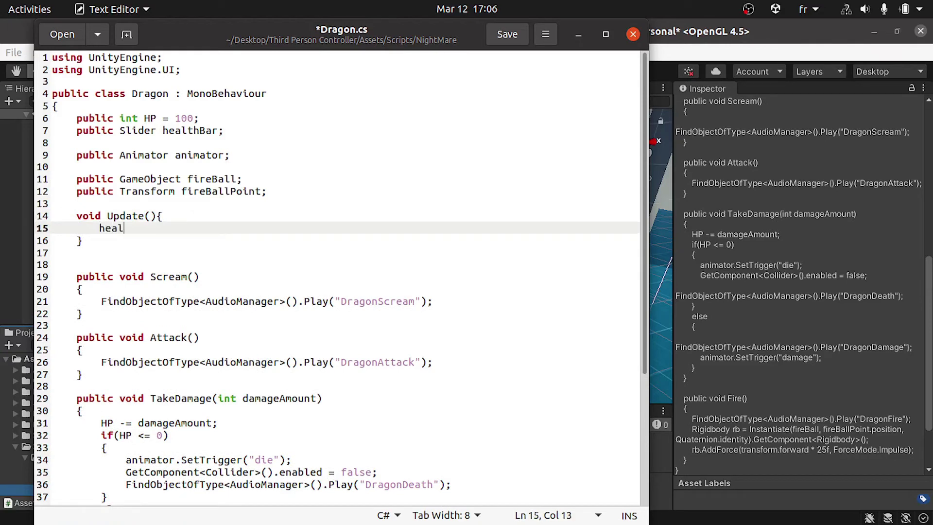
text(thBar.value = H)
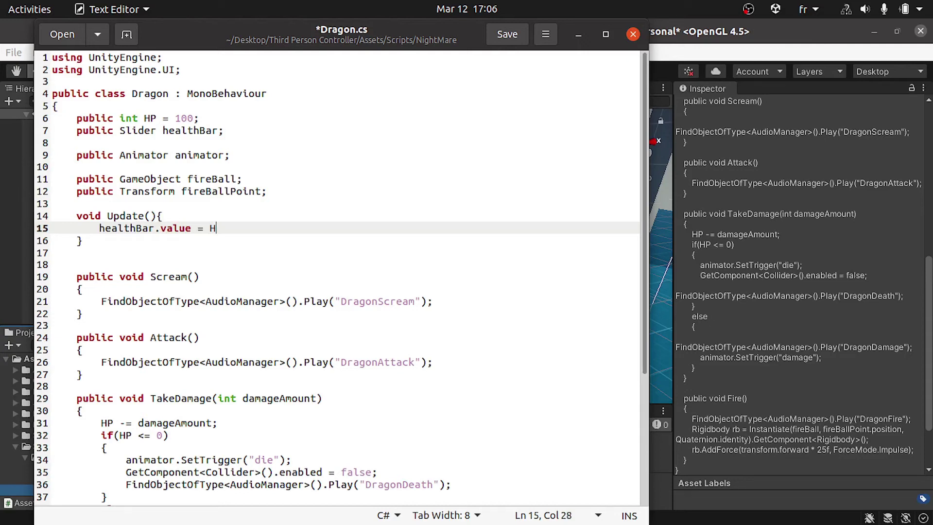
text(P;)
- Change HP from public to private, save Dragon.cs and minimize the editor
double_click(99, 118)
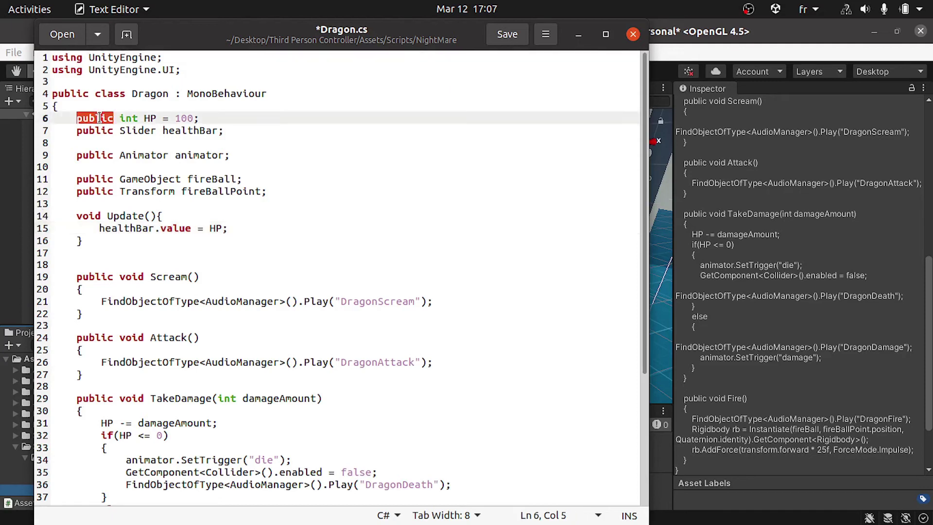
text(private)
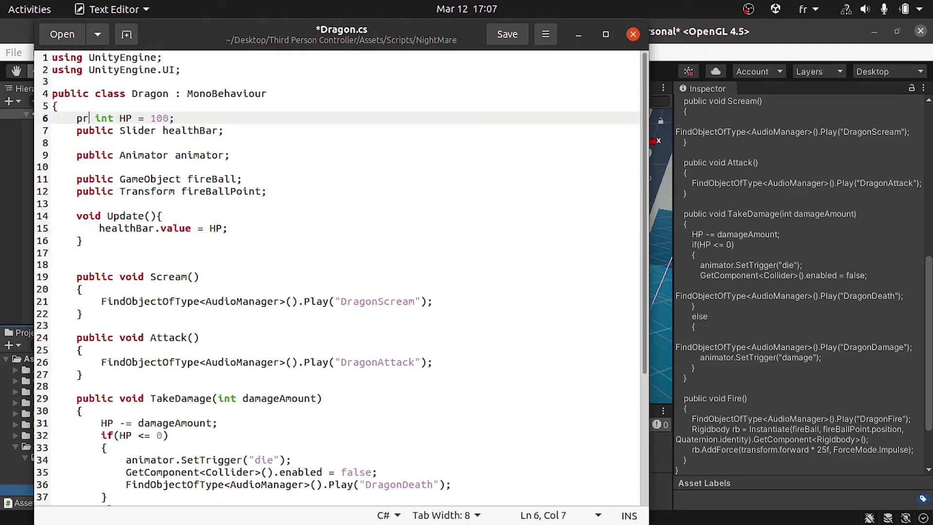
key(ctrl+s)
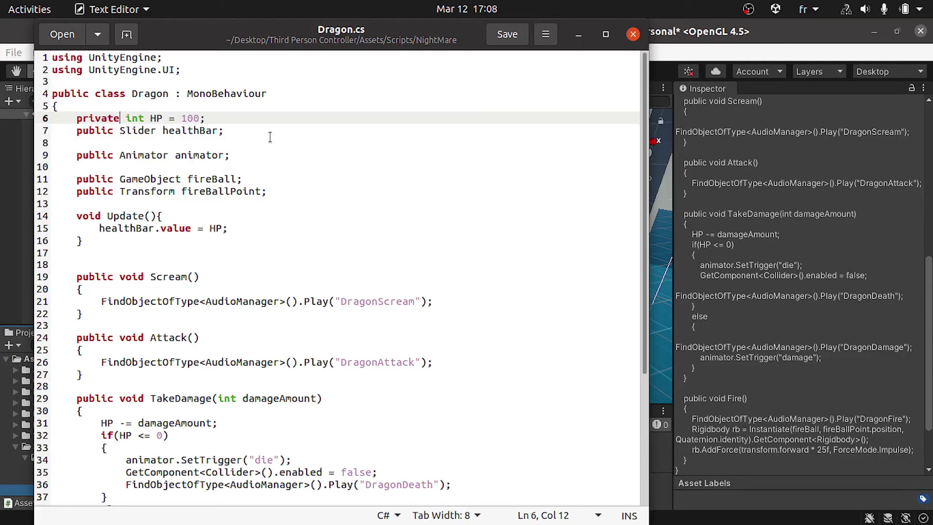
click(578, 34)
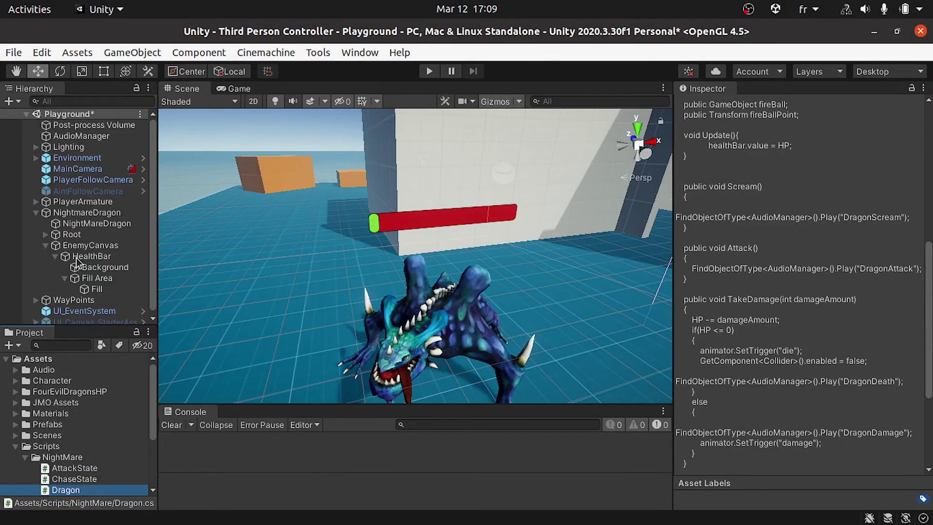
- Assign the HealthBar slider to NightmareDragon's Dragon script Health Bar field and enter Play mode
click(83, 215)
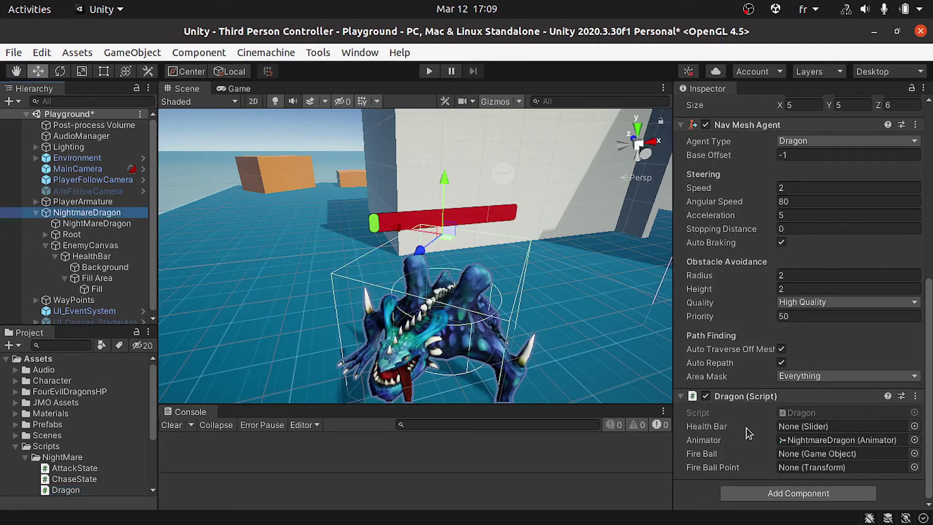
mouse_move(92, 257)
mouse_down()
mouse_move(575, 387)
mouse_move(839, 428)
mouse_up()
click(427, 71)
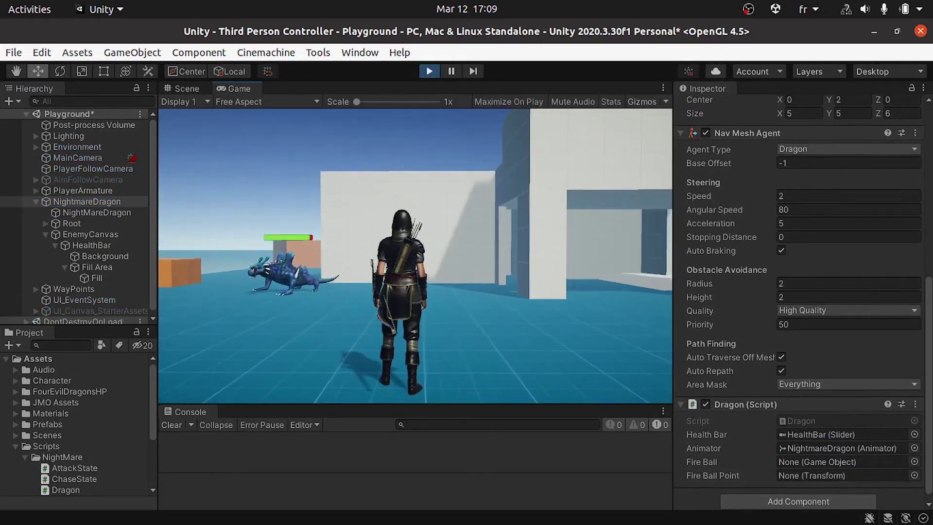
- Shoot two arrows at the dragon and move the archer to watch its health bar drop
right_click(415, 256)
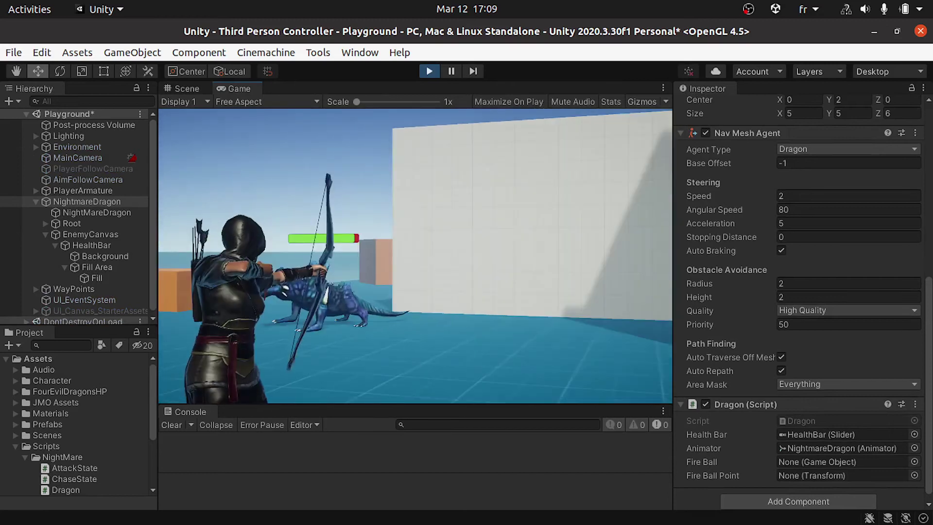
click(415, 256)
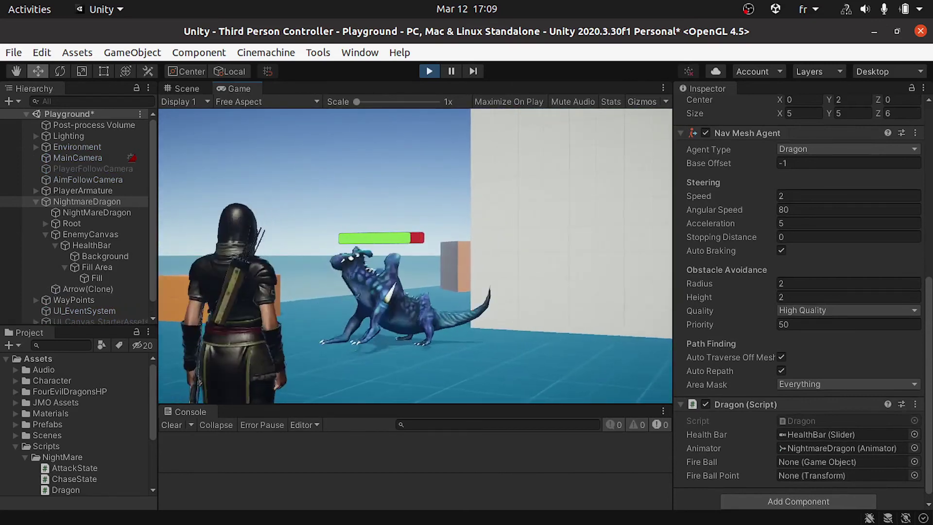
right_click(416, 256)
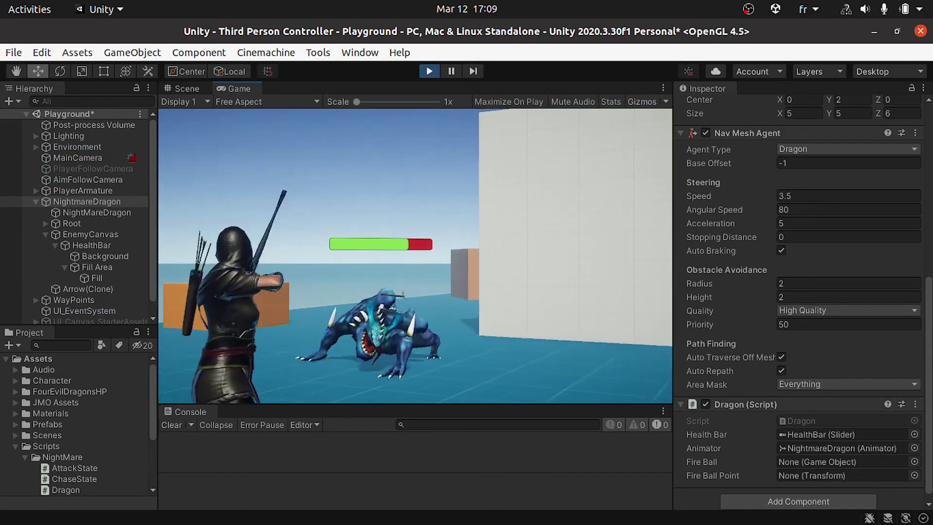
click(416, 256)
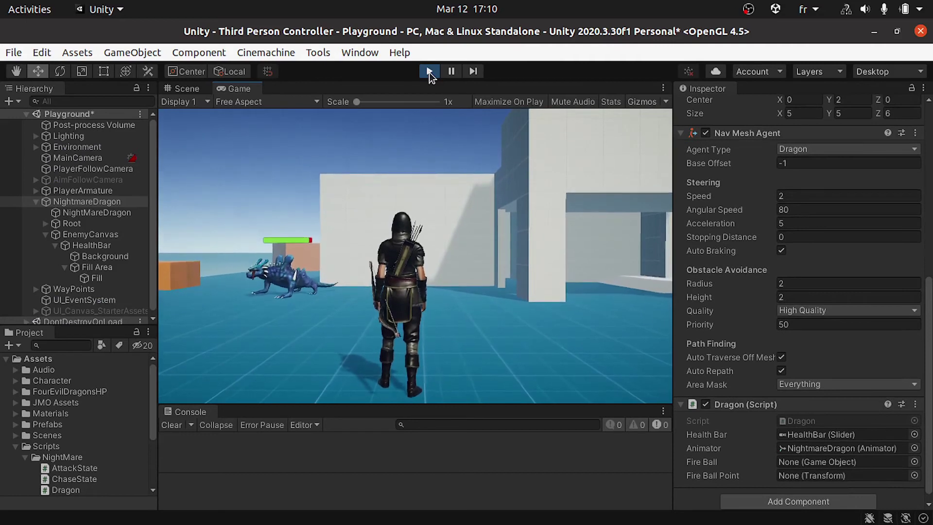
key(a)
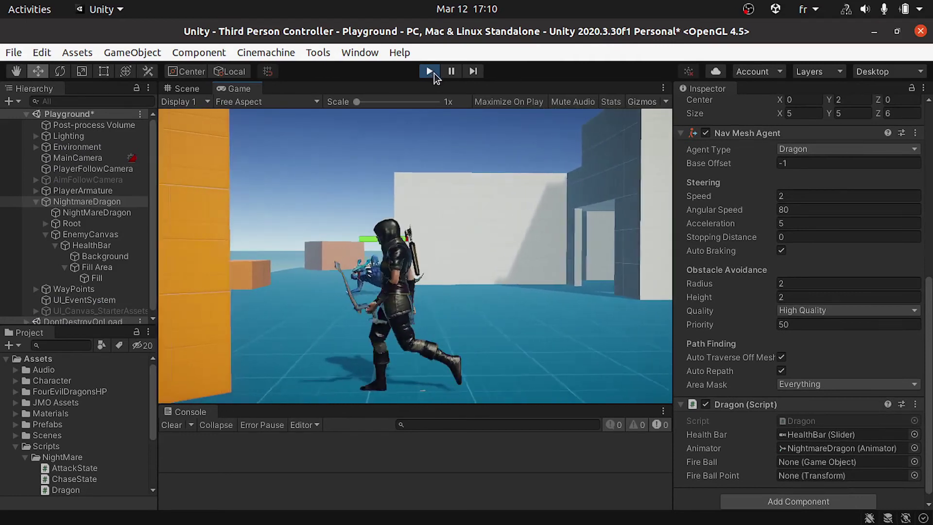
key(w)
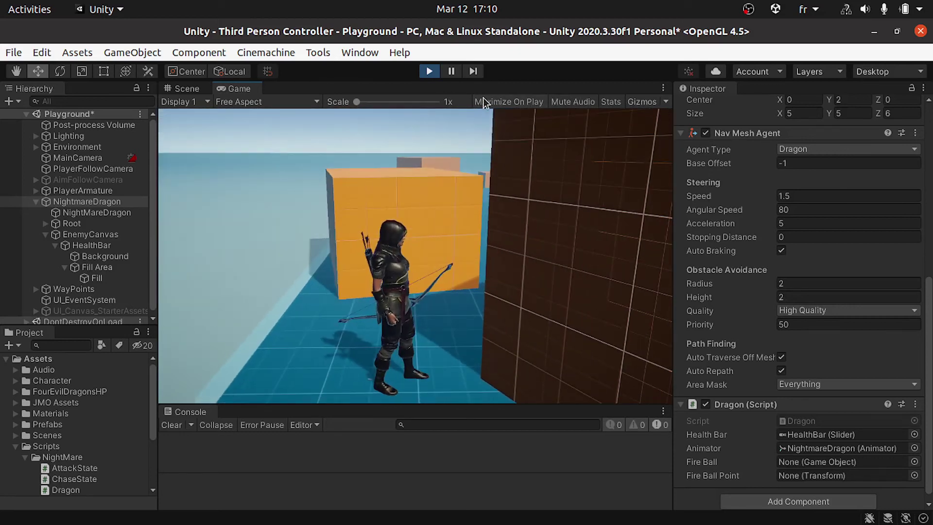
- Exit Play mode, create a C# script named LookAtPlayer in the NightMare folder and open it
key(ctrl+p)
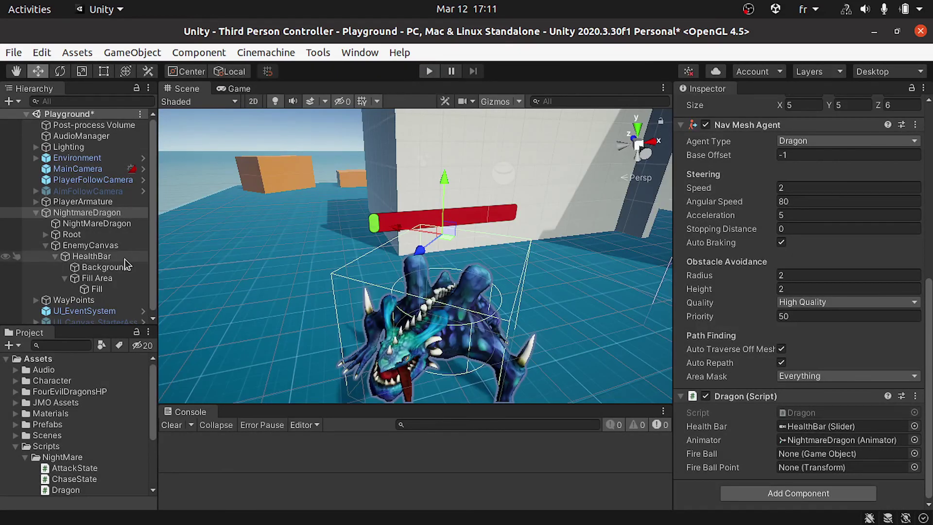
click(97, 245)
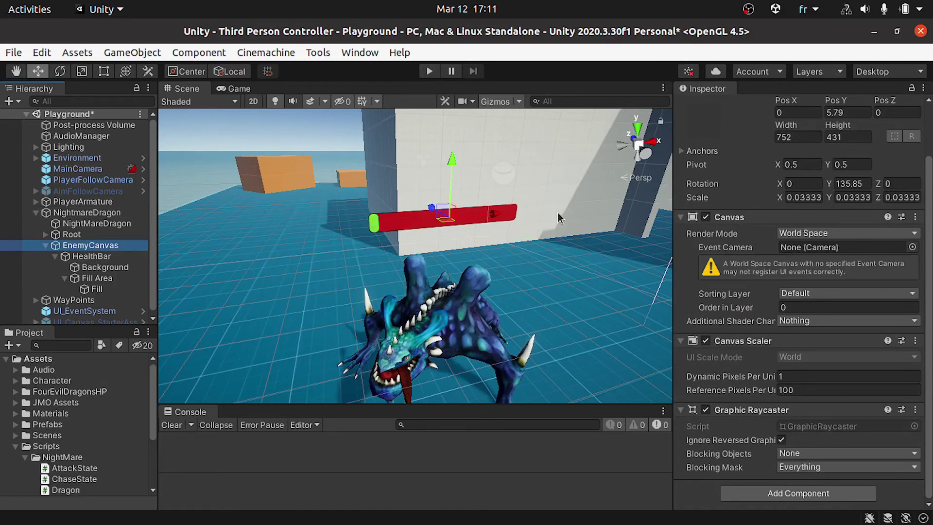
scroll(62, 474, down, 2)
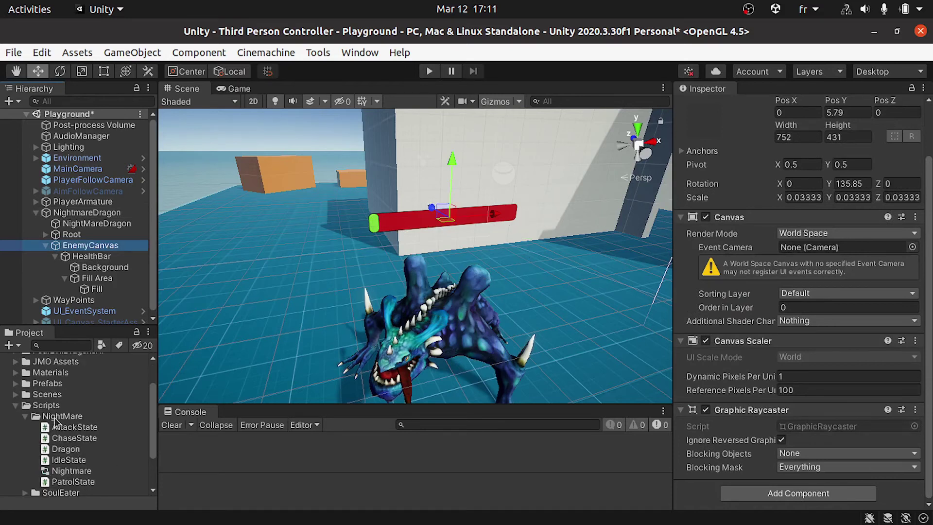
right_click(69, 419)
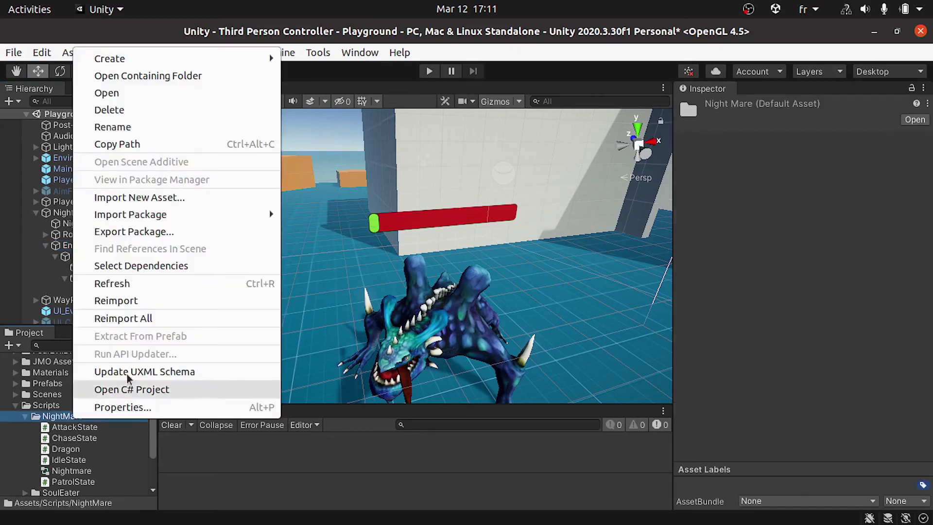
mouse_move(275, 54)
click(309, 60)
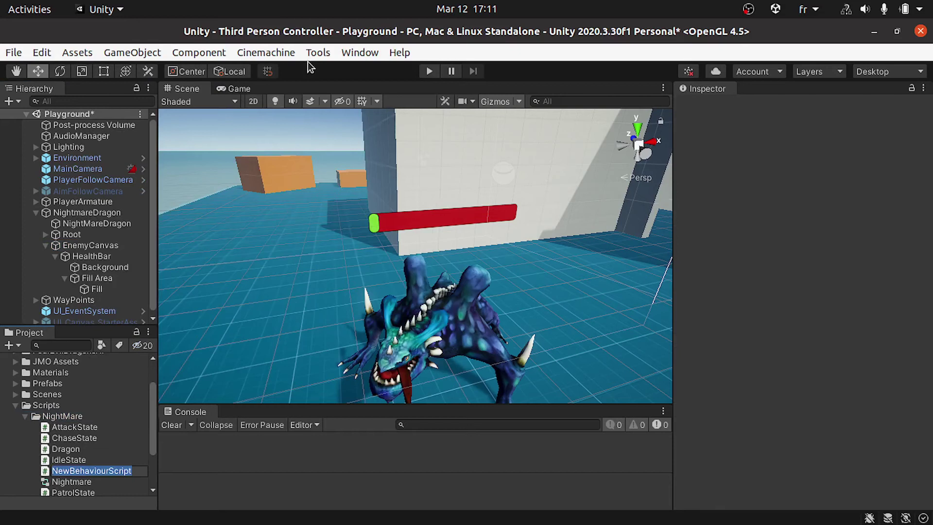
text(LookAtPlayer)
key(Return)
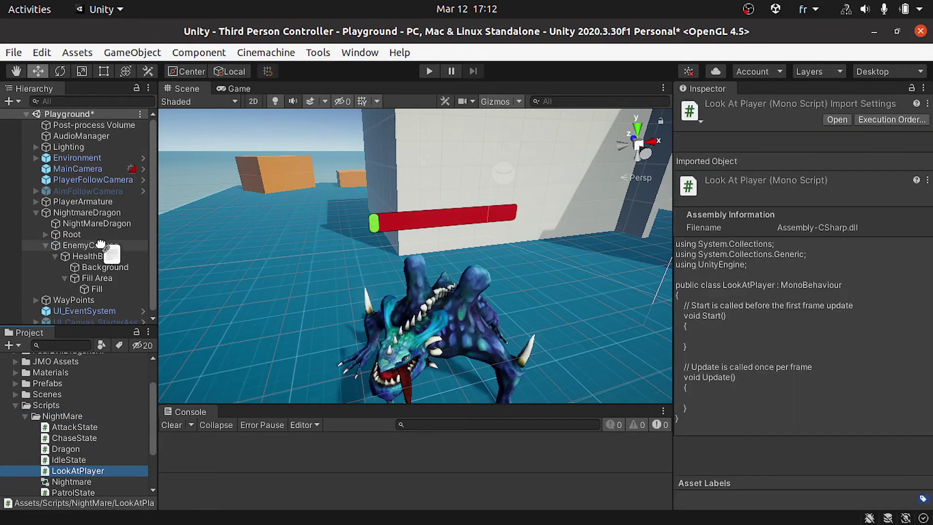
double_click(101, 474)
- Declare 'public Transform cam;' in the class and write 'transform.LookAt(cam);' inside Update
click(77, 156)
key(Return)
key(Up)
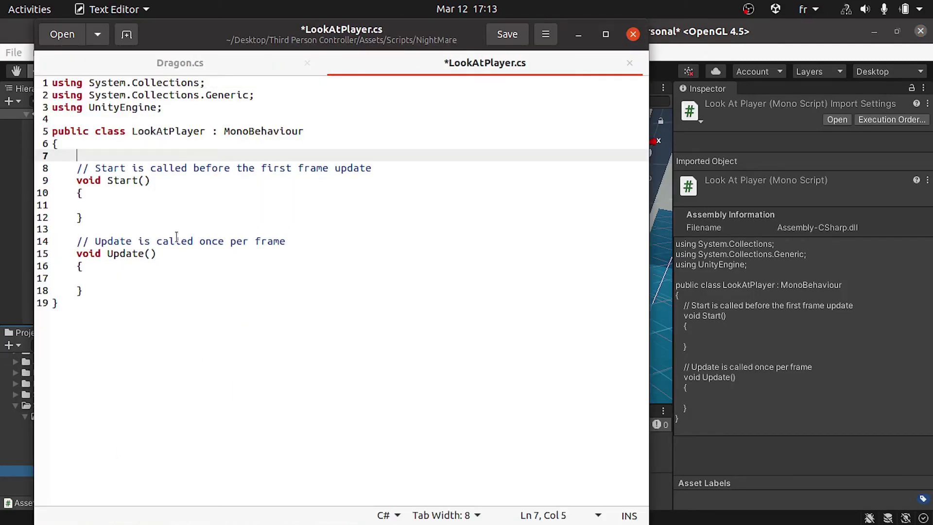
text(public)
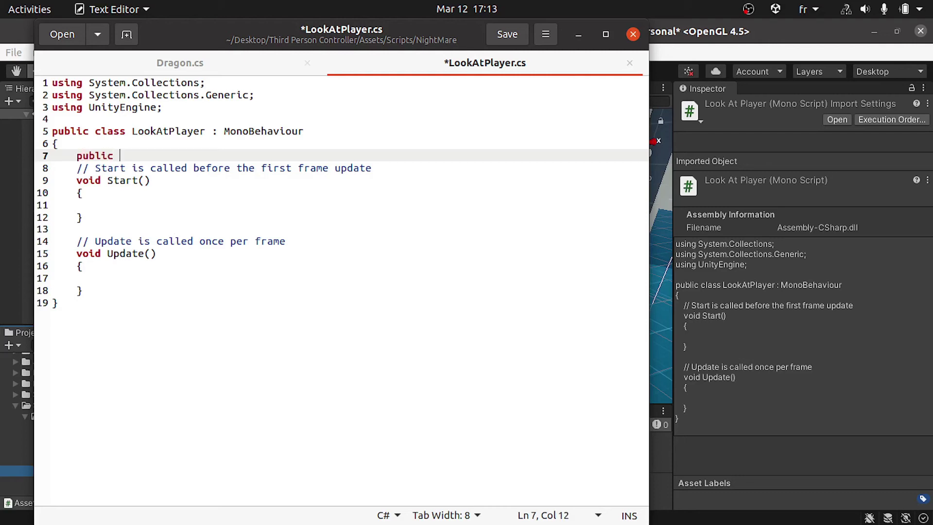
text( Transform cam;)
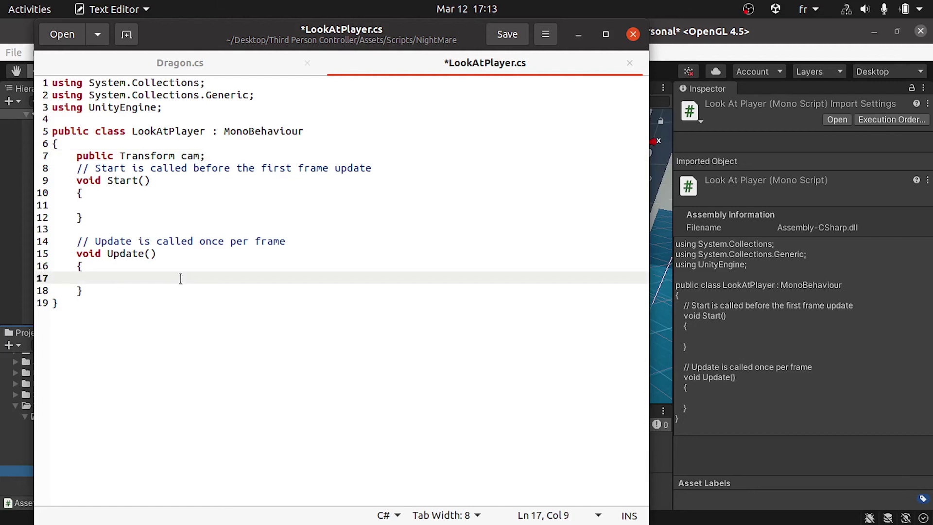
text(transform)
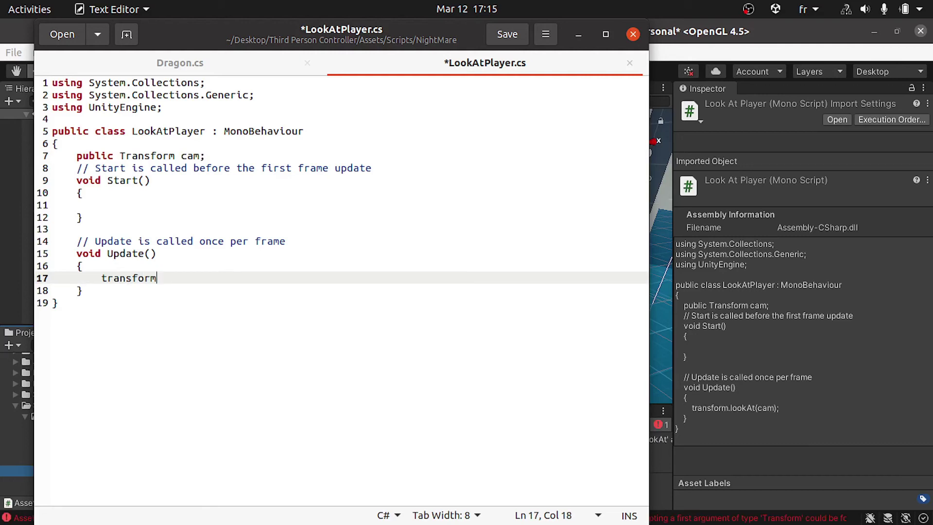
text(.LookAt()
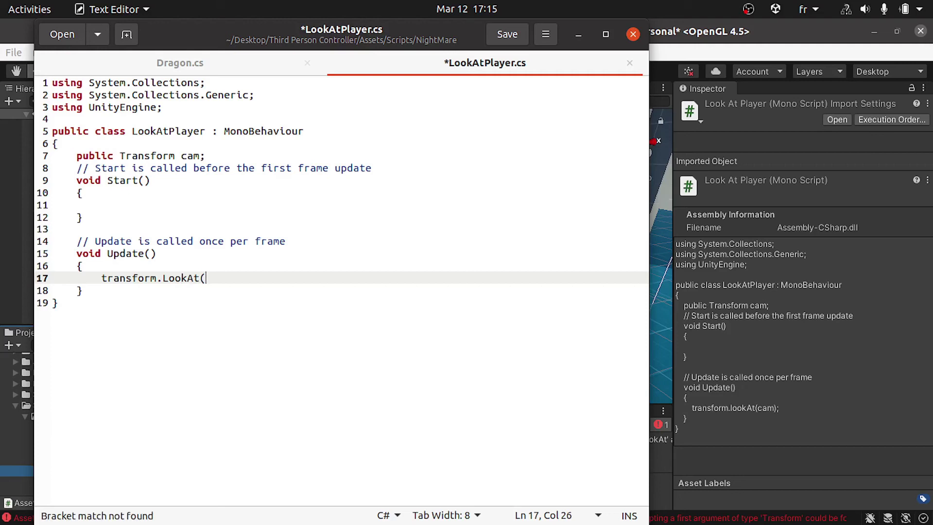
text(cam);)
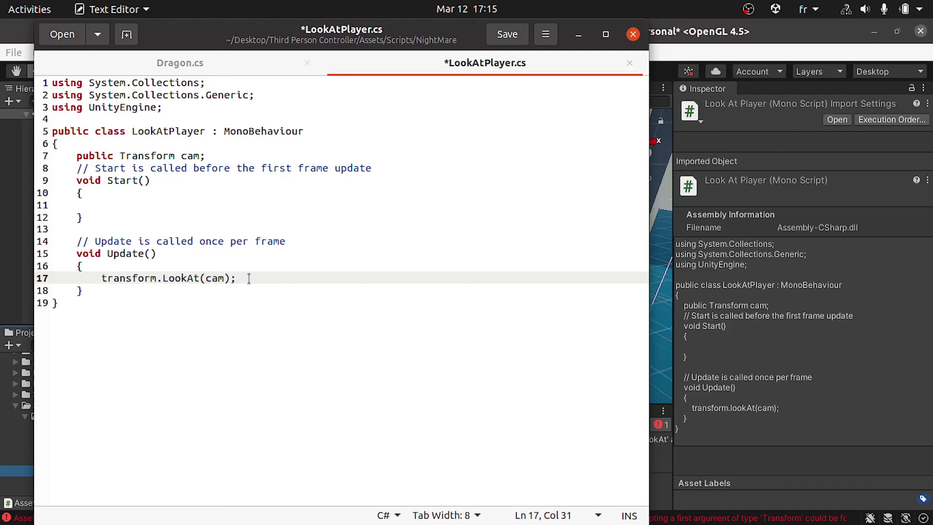
- Delete the empty Start method and rename Update to LateUpdate
drag(156, 228, 4, 172)
key(BackSpace)
key(BackSpace)
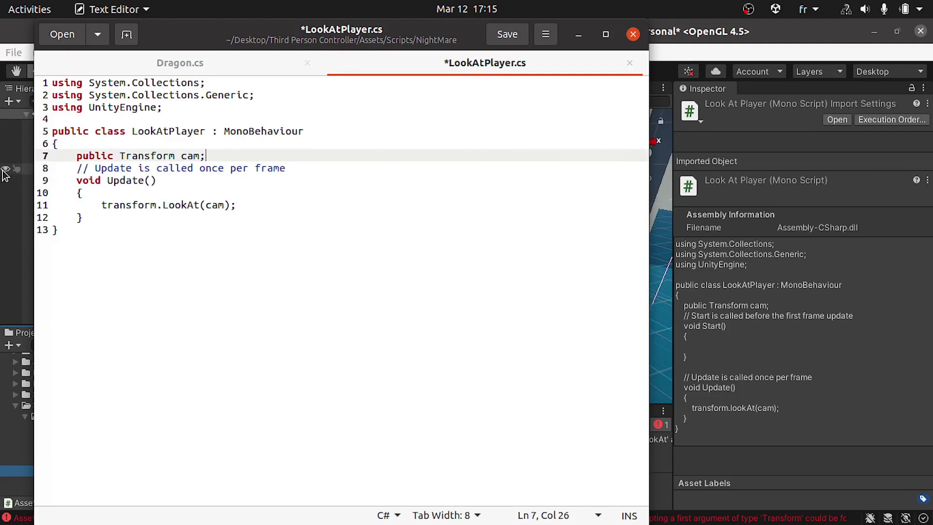
key(Return)
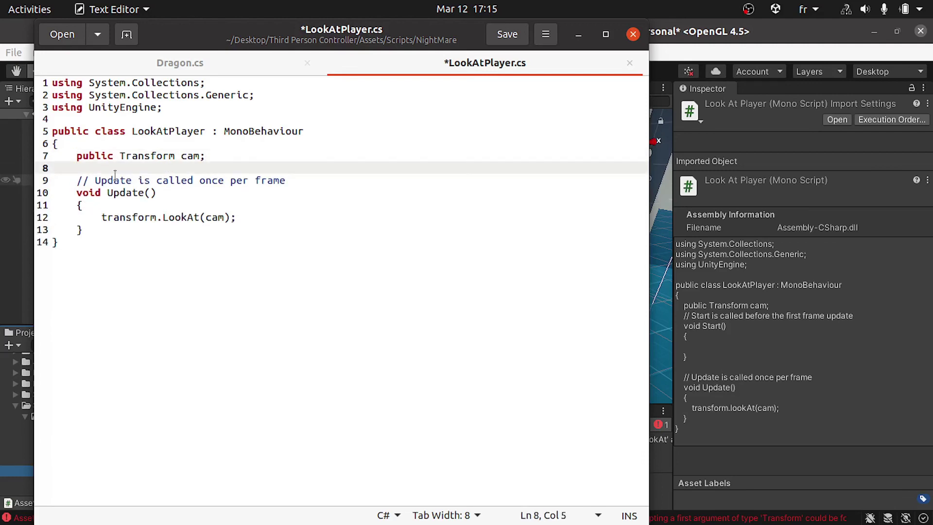
click(109, 194)
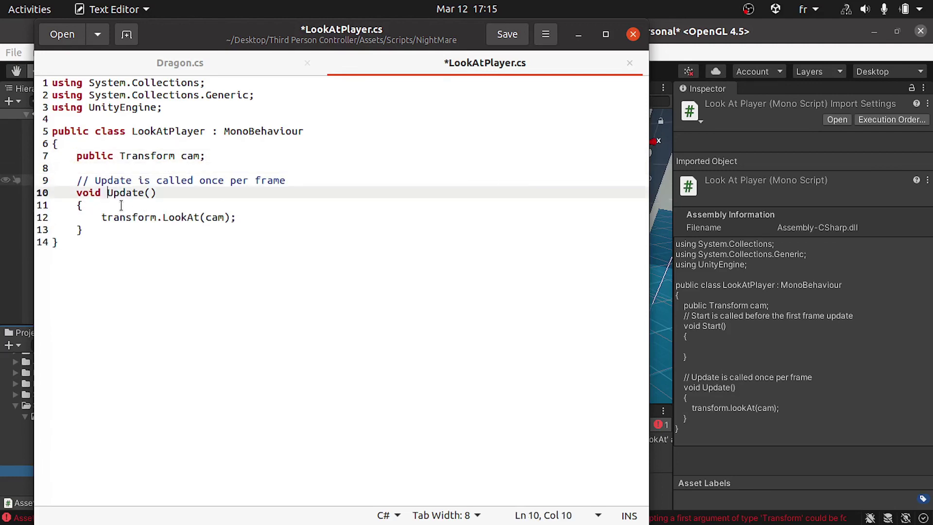
text(Late)
- Check the brackets on the transform.LookAt(cam) line and save LookAtPlayer.cs
click(143, 201)
click(273, 217)
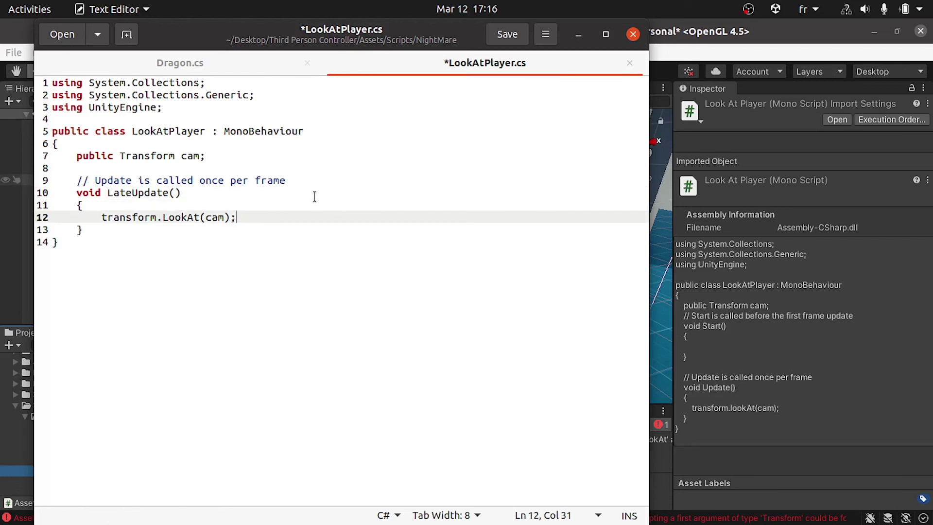
click(206, 219)
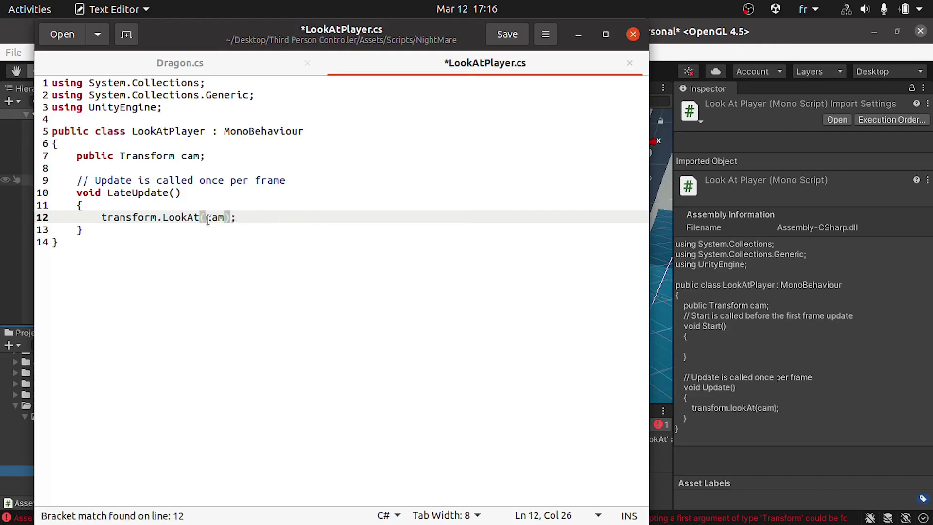
click(211, 218)
click(257, 219)
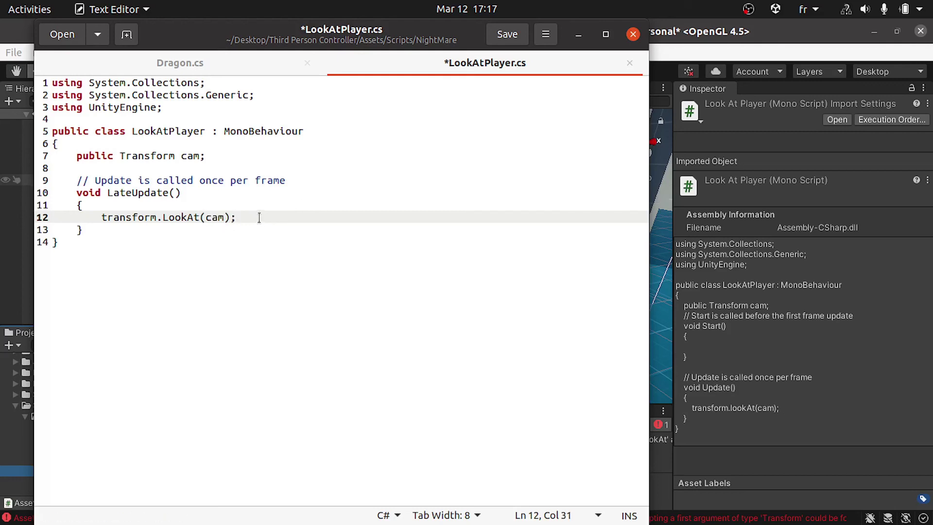
key(ctrl+s)
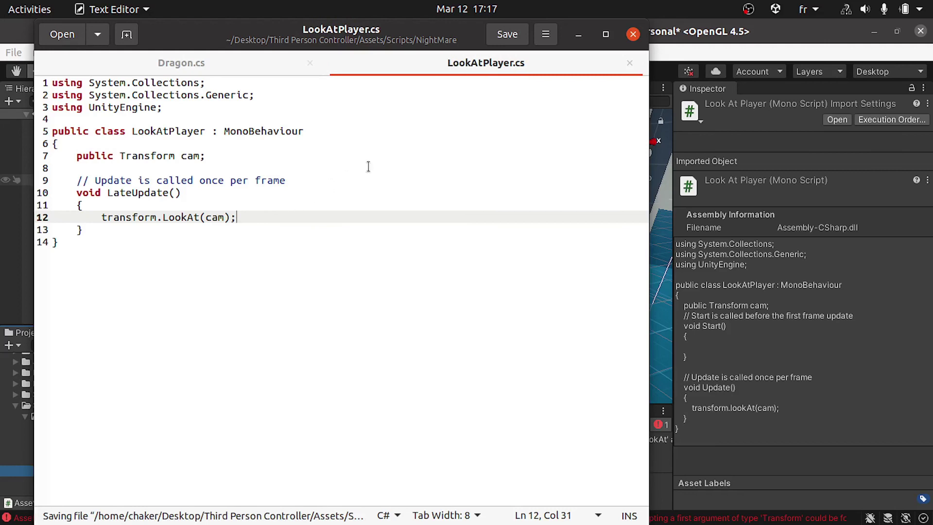
- Drag MainCamera into the Cam field of EnemyCanvas's Look At Player script
click(579, 38)
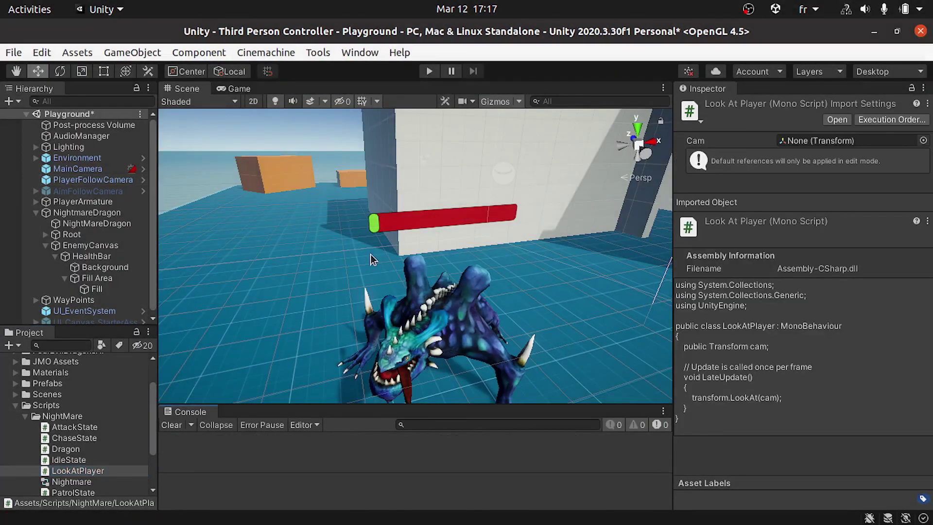
click(119, 246)
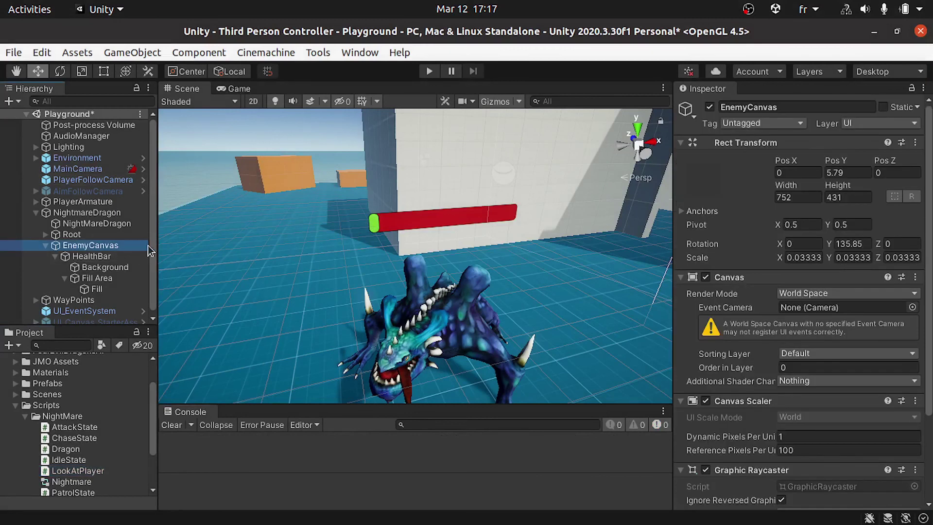
scroll(753, 342, down, 5)
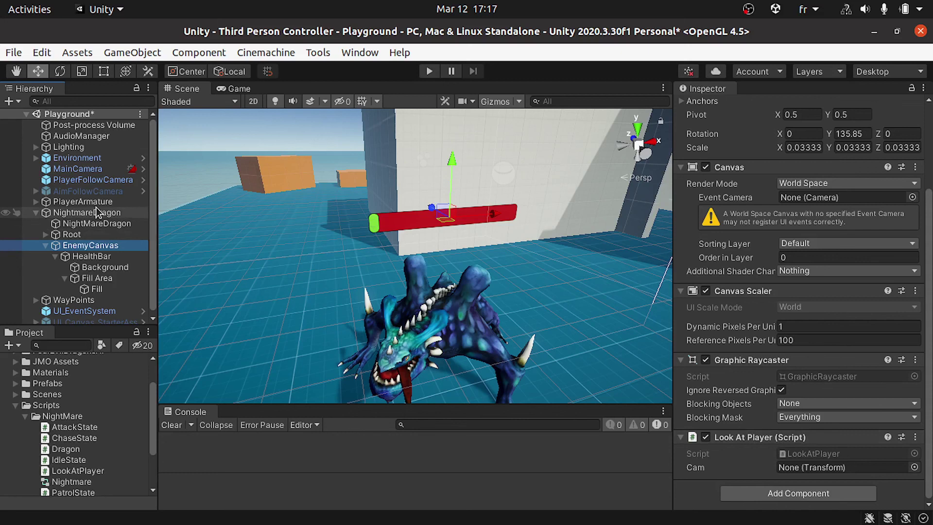
drag(100, 170, 873, 465)
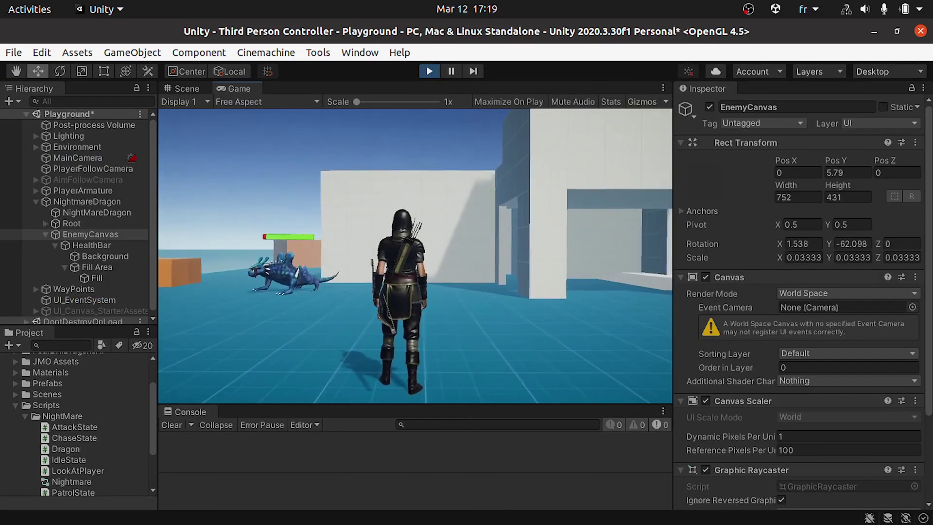
- Circle the dragon and fire arrows, watching its health bar face the camera and shrink
key(a)
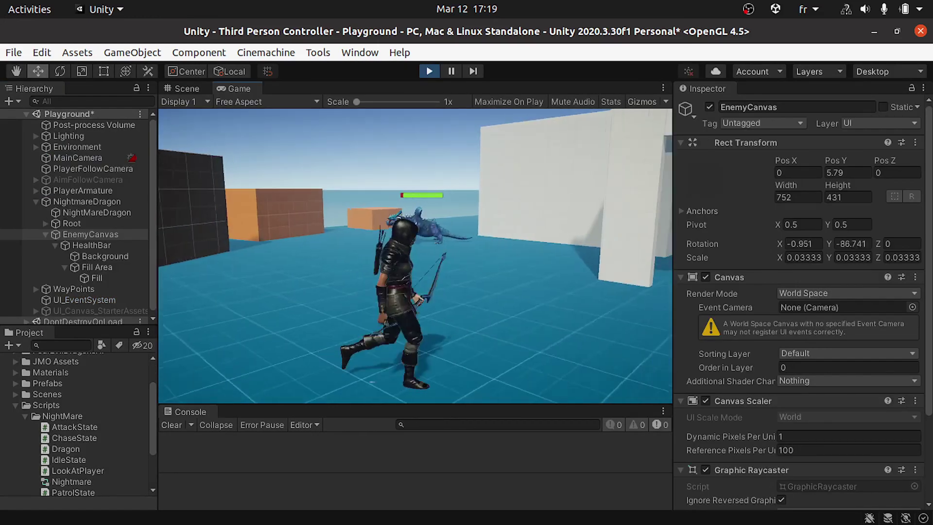
key(a)
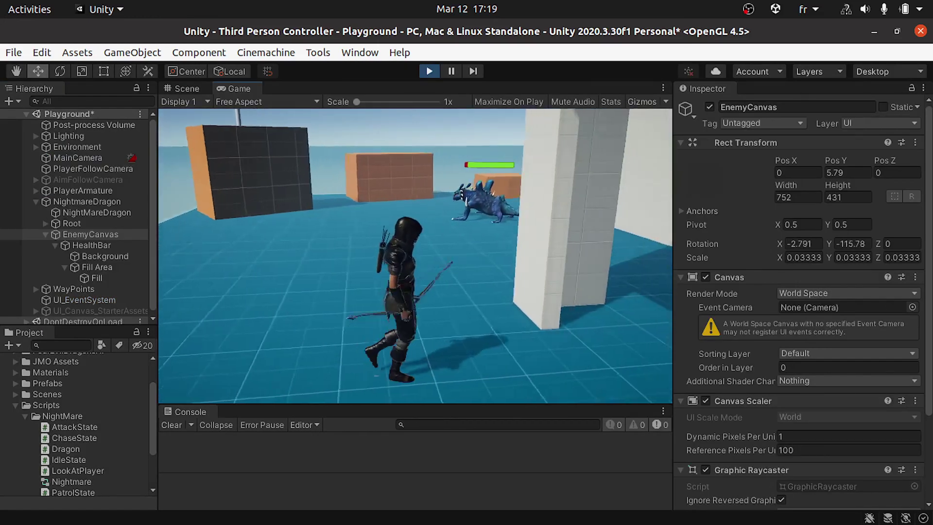
key(a)
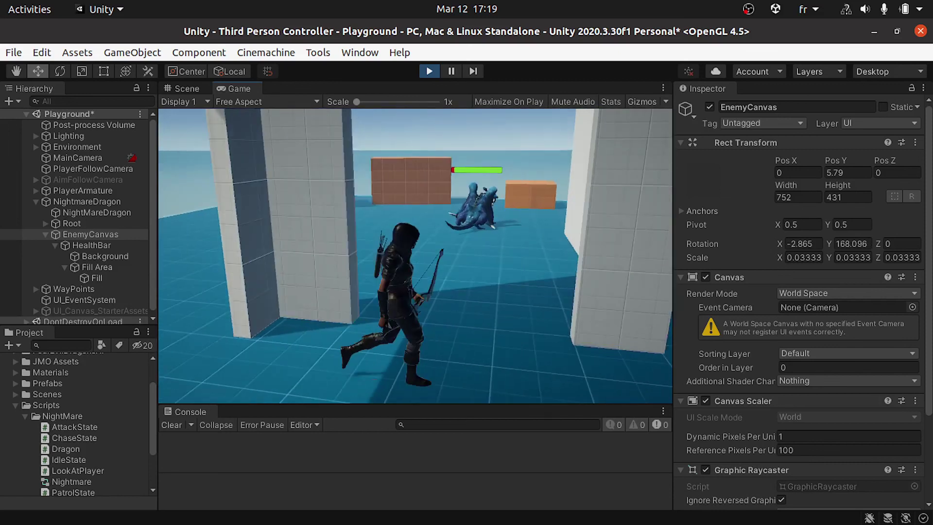
key(w)
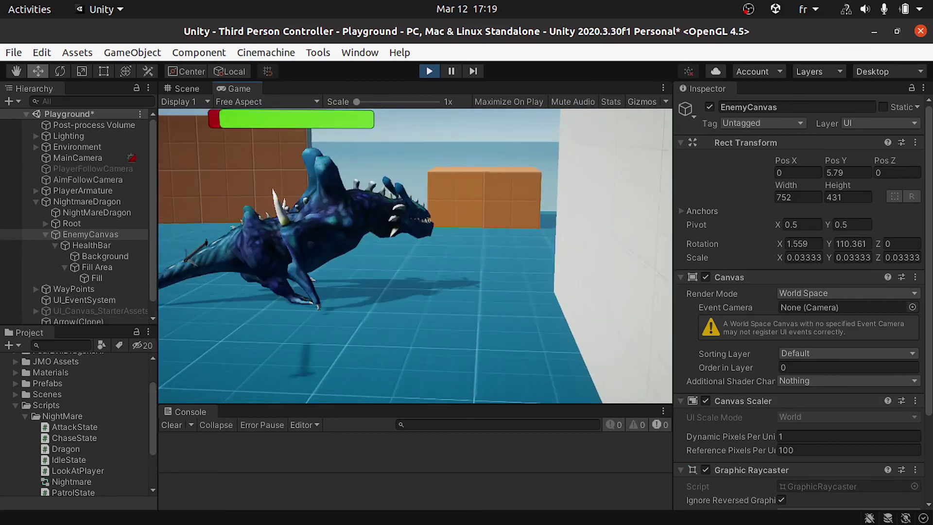
key(w)
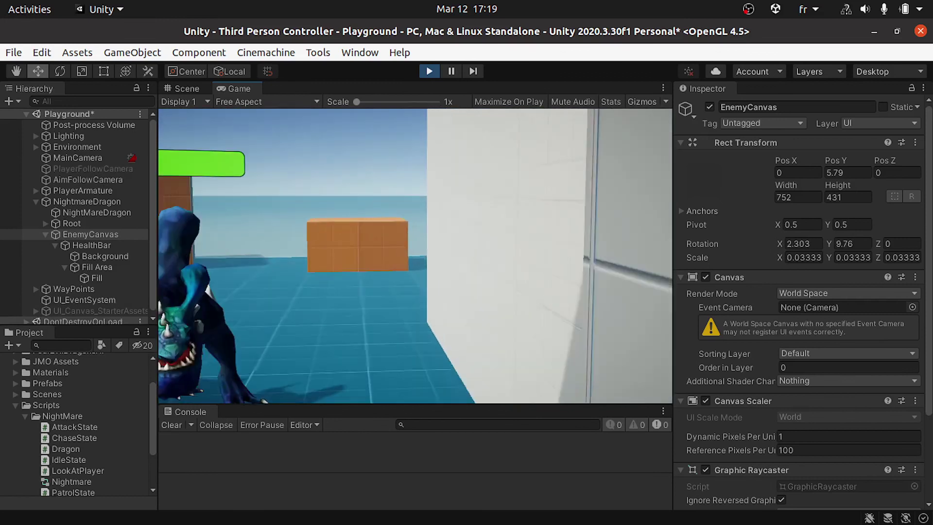
key(w)
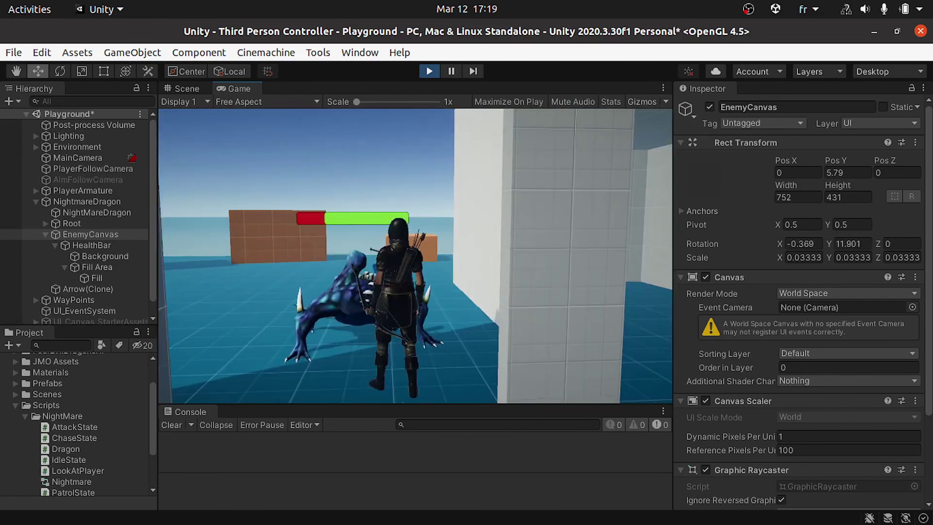